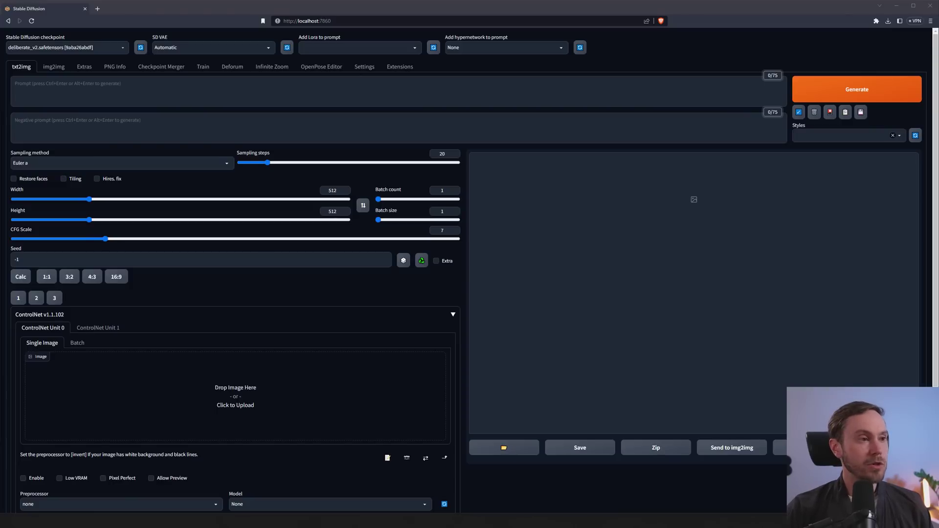
# Step: Load the reference portrait of the purple-haired woman into ControlNet Unit 0 and enable the unit
pyautogui.moveTo(148, 292); pyautogui.dragTo(232, 394)
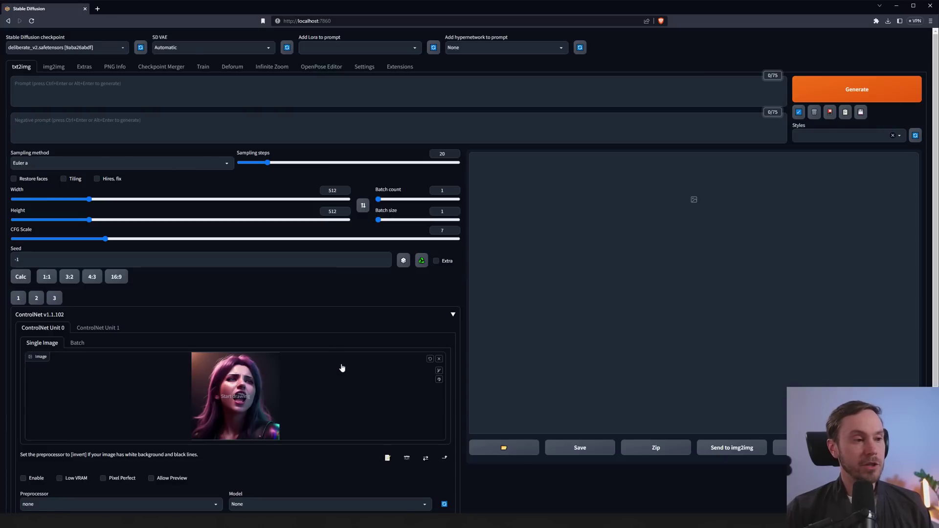
pyautogui.scroll(-2, 356, 314)
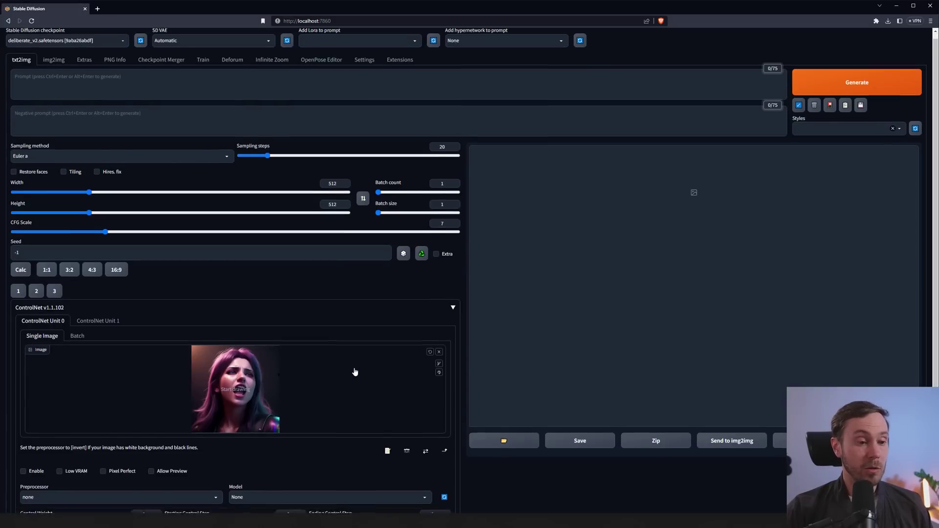
pyautogui.click(23, 404)
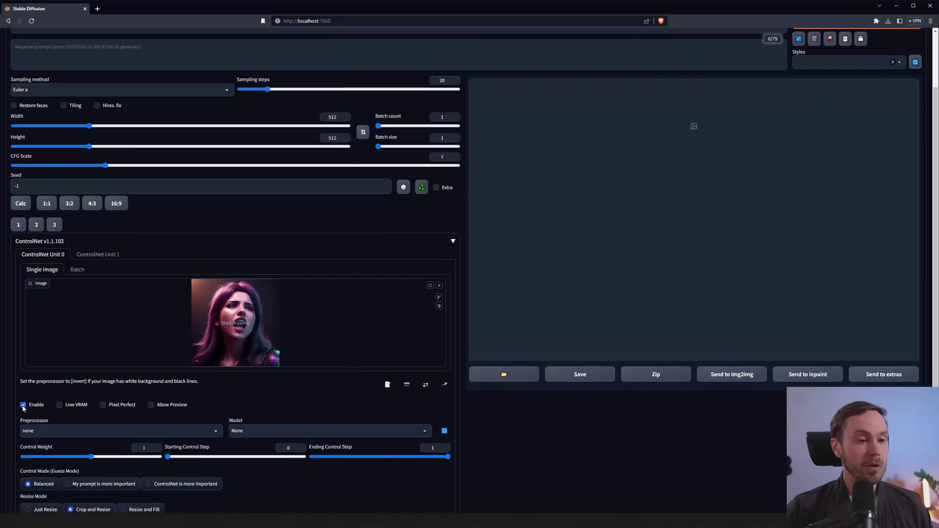
# Step: Set the preprocessor to openpose_face, allow the preview and run the preprocessor on the reference image
pyautogui.click(54, 431)
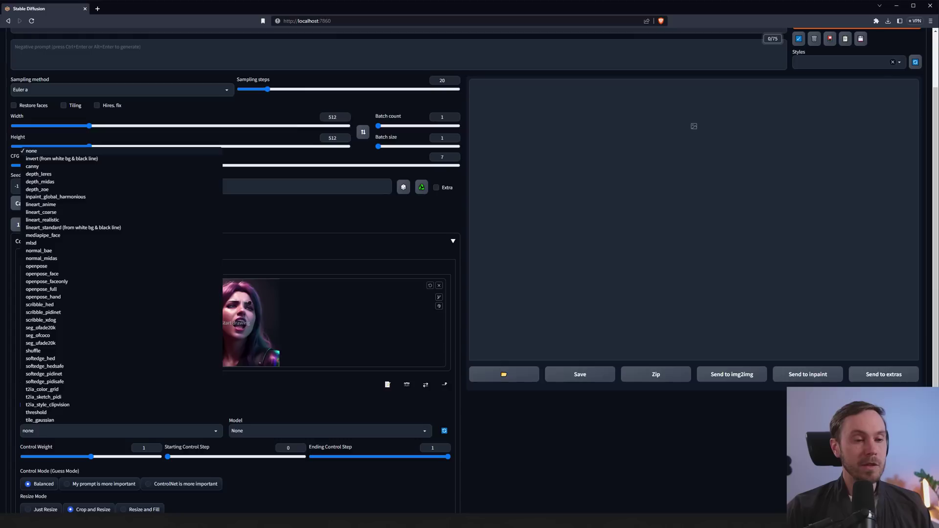
pyautogui.click(49, 274)
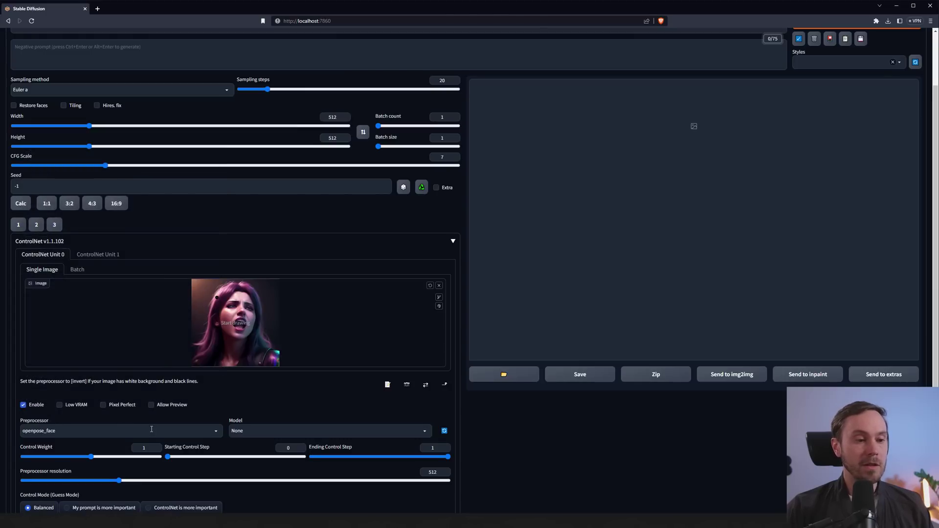
pyautogui.scroll(-1, 181, 410)
pyautogui.click(151, 367)
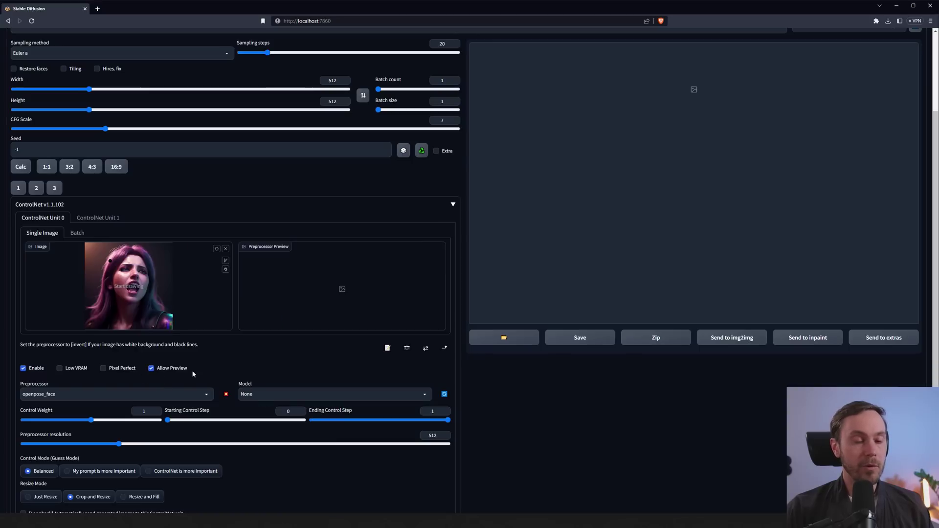
pyautogui.click(226, 395)
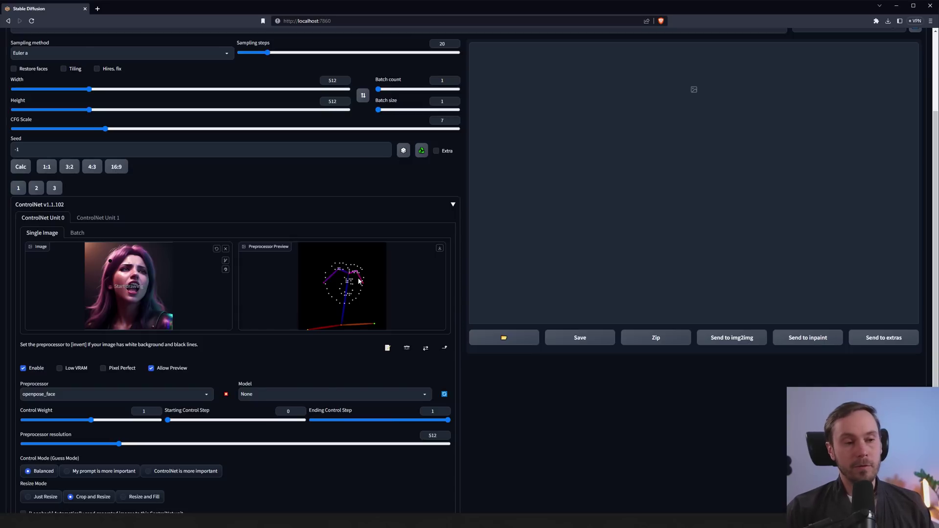
# Step: Preview the reference image with the openpose_faceonly preprocessor, and return to the openpose_face preview
pyautogui.click(210, 395)
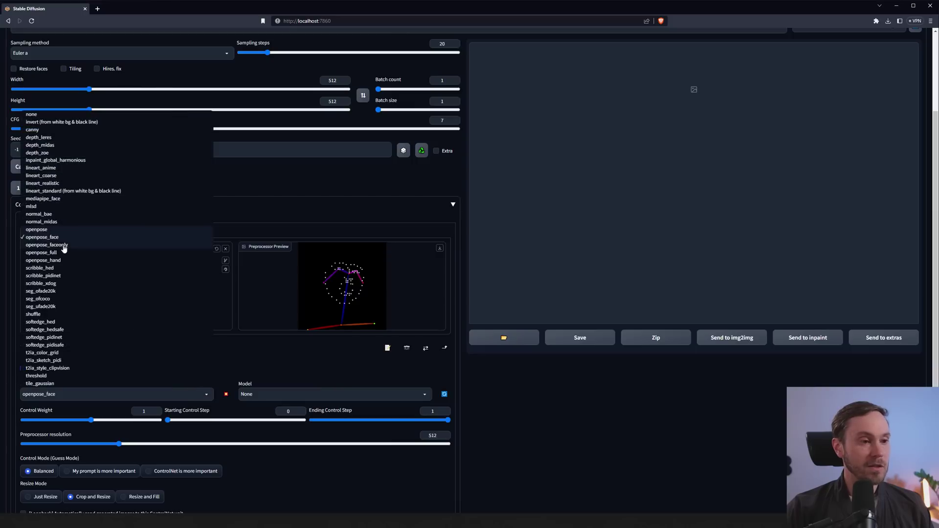
pyautogui.click(301, 363)
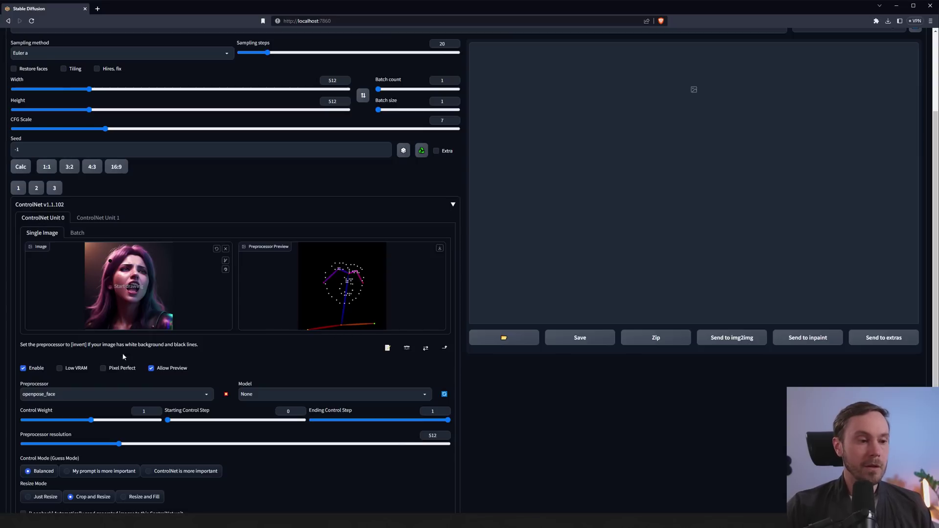
pyautogui.click(74, 393)
pyautogui.click(47, 244)
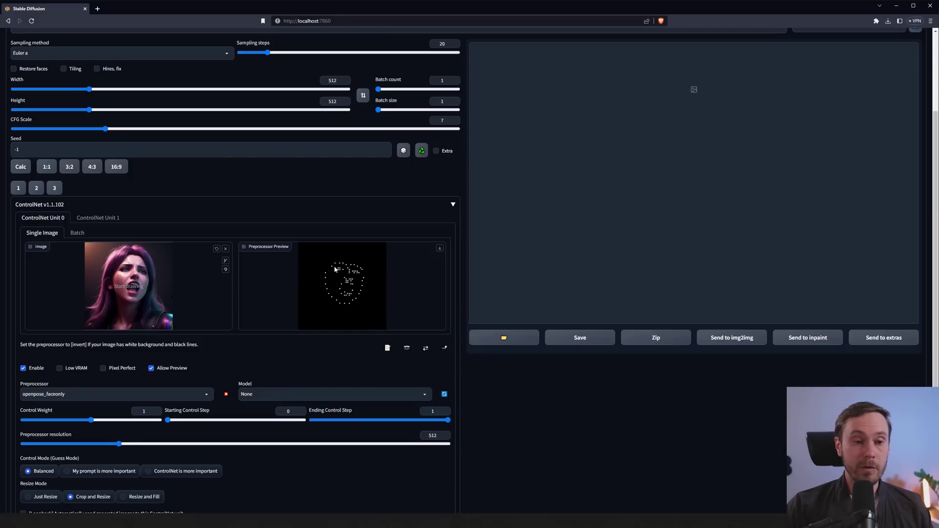
pyautogui.click(113, 394)
pyautogui.click(59, 237)
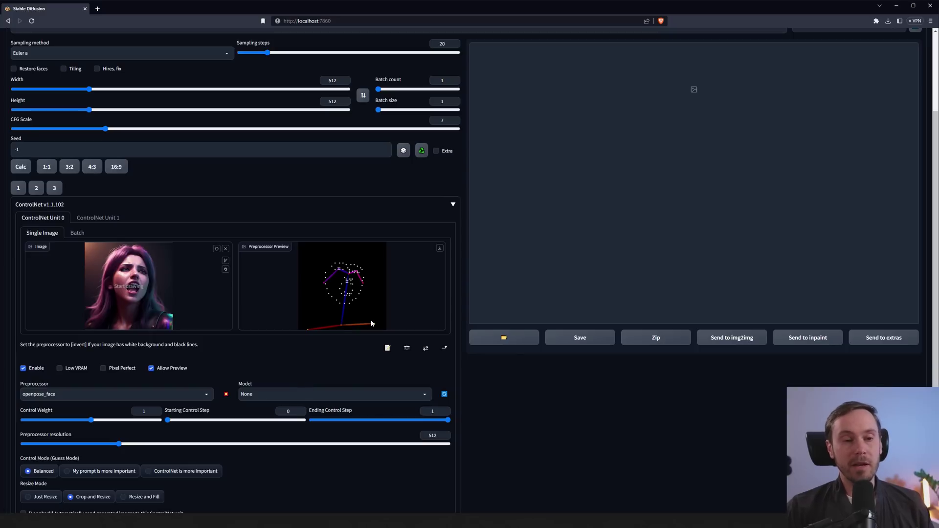
# Step: Switch the preprocessor to openpose_full and run its preview on the reference image
pyautogui.click(112, 394)
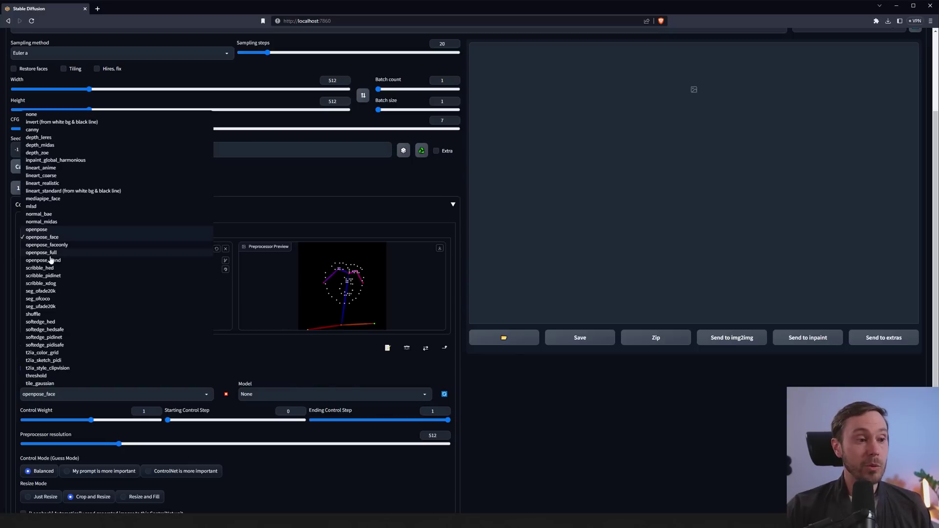
pyautogui.click(53, 256)
pyautogui.click(226, 394)
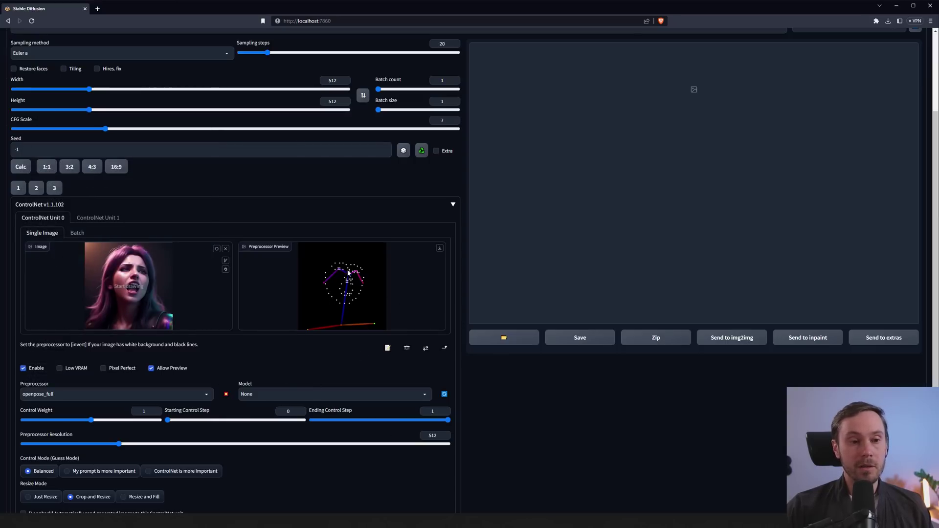
# Step: Set the preprocessor back to openpose_face and choose control_v11p_sd15_openpose [cab727d4] as the ControlNet model
pyautogui.click(204, 397)
pyautogui.click(55, 240)
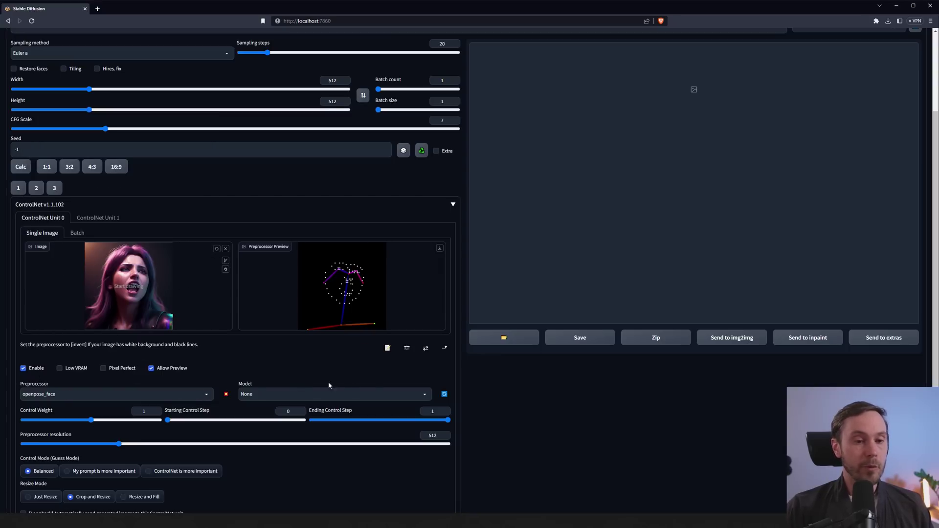
pyautogui.click(287, 395)
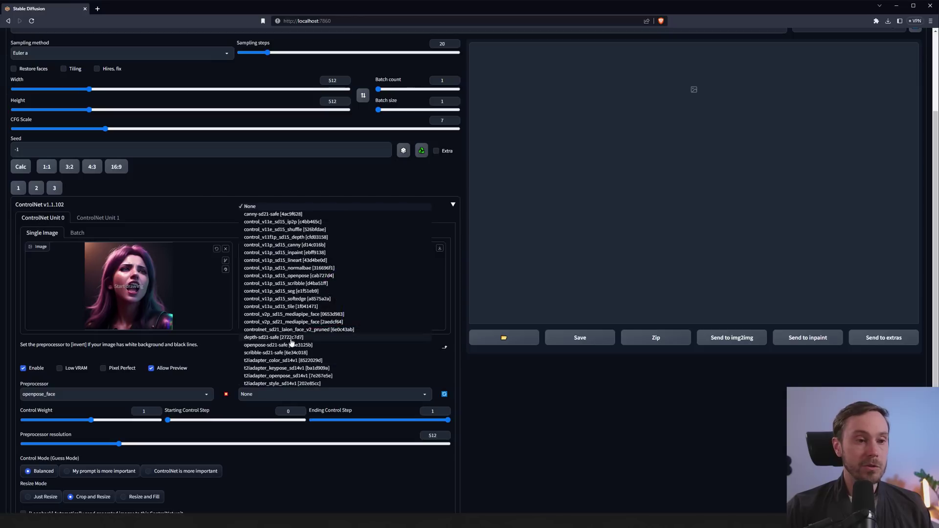
pyautogui.click(286, 276)
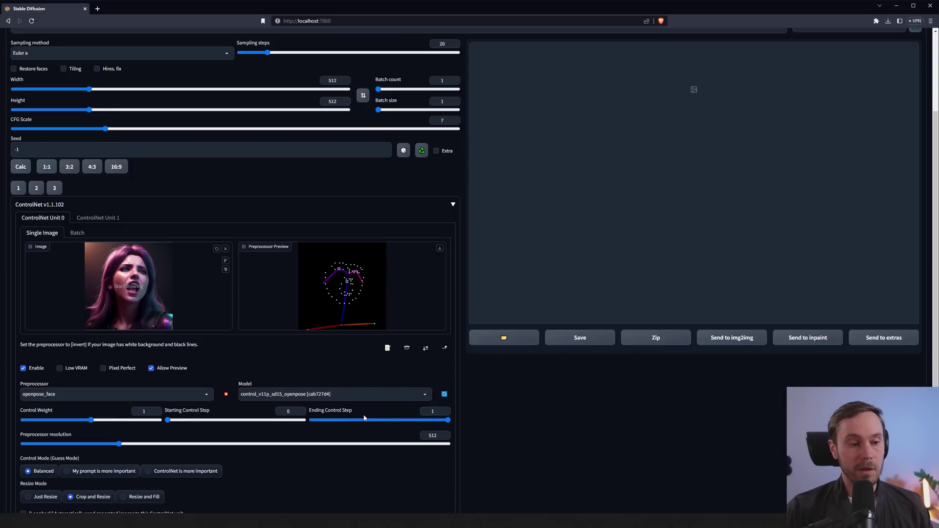
# Step: Generate images with the prompt "woman", using 25 sampling steps and a batch count of 4
pyautogui.scroll(3, 297, 351)
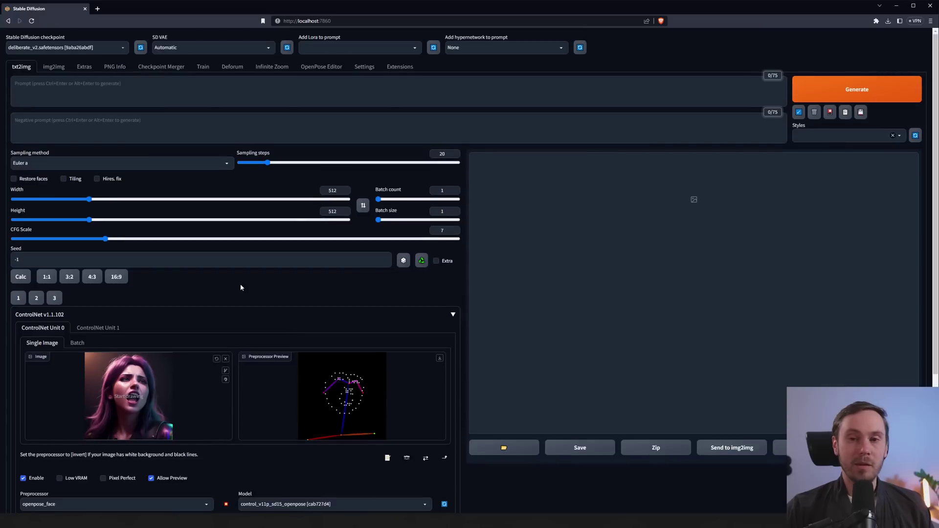
pyautogui.click(102, 85)
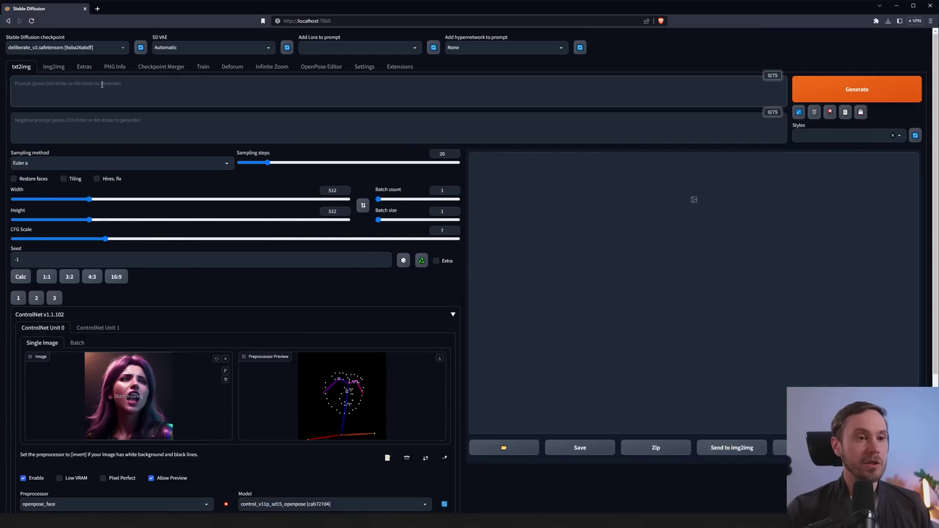
pyautogui.write('woman')
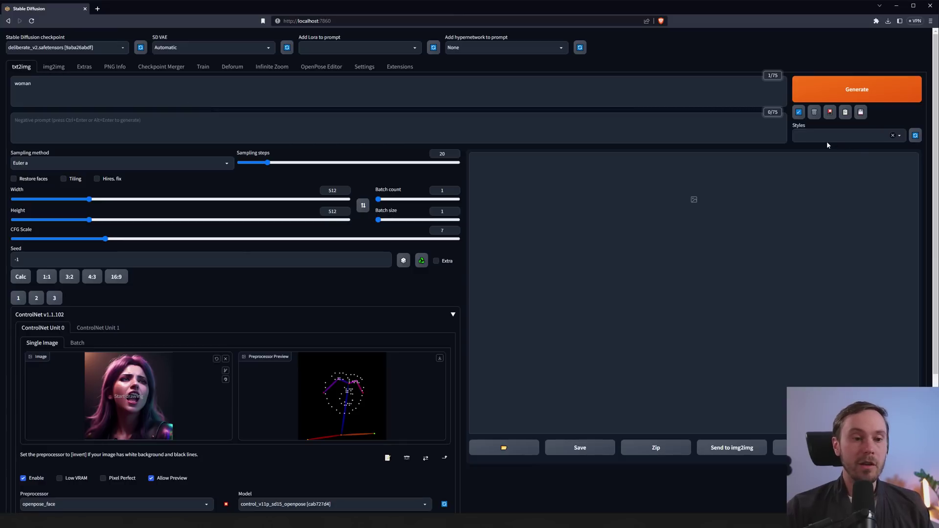
pyautogui.doubleClick(442, 191)
pyautogui.write('4')
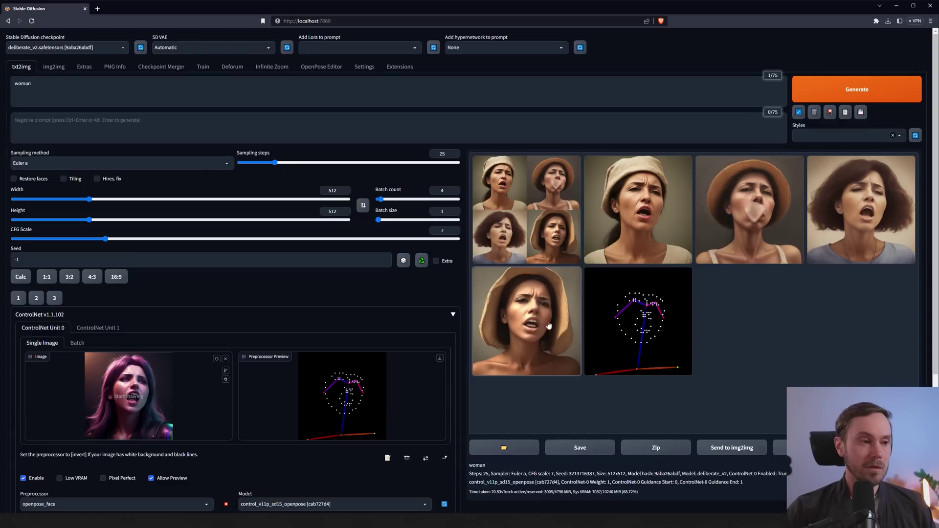
# Step: Inspect the second generated image, the woman in the brown hat, at full size and close it
pyautogui.click(751, 192)
pyautogui.click(694, 245)
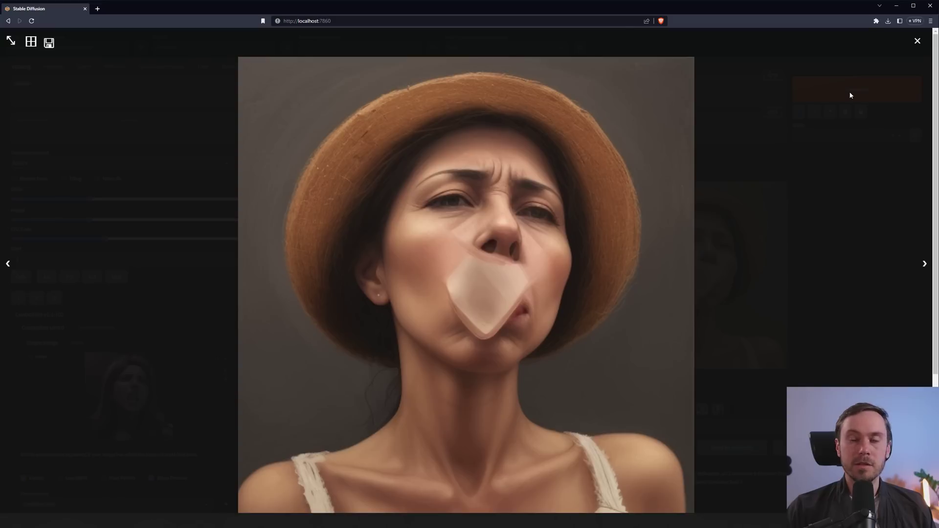
pyautogui.click(744, 267)
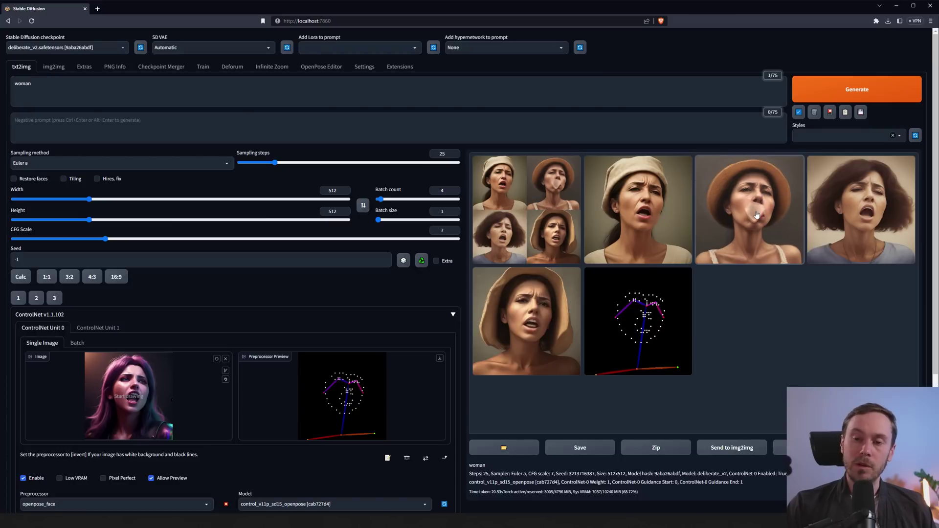
# Step: Reuse the seed of the last generation and add the Default_Negative style
pyautogui.click(423, 262)
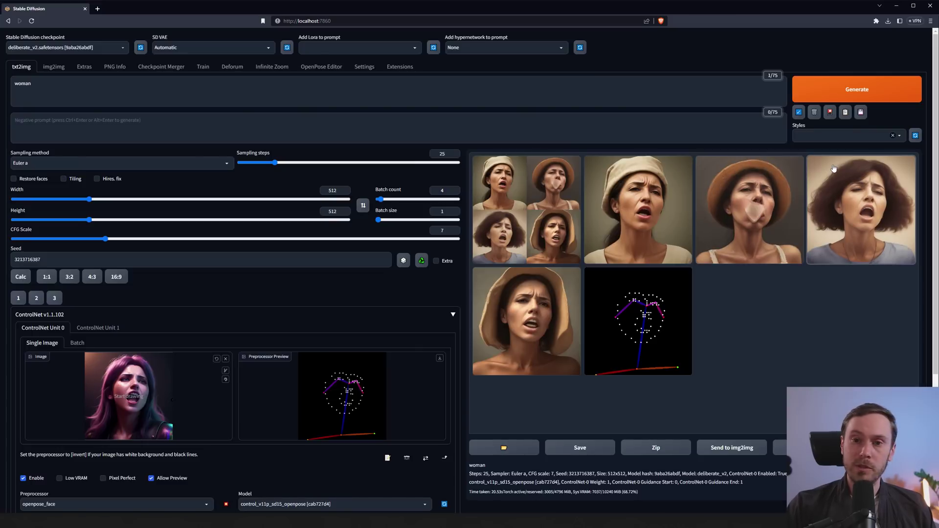
pyautogui.click(899, 136)
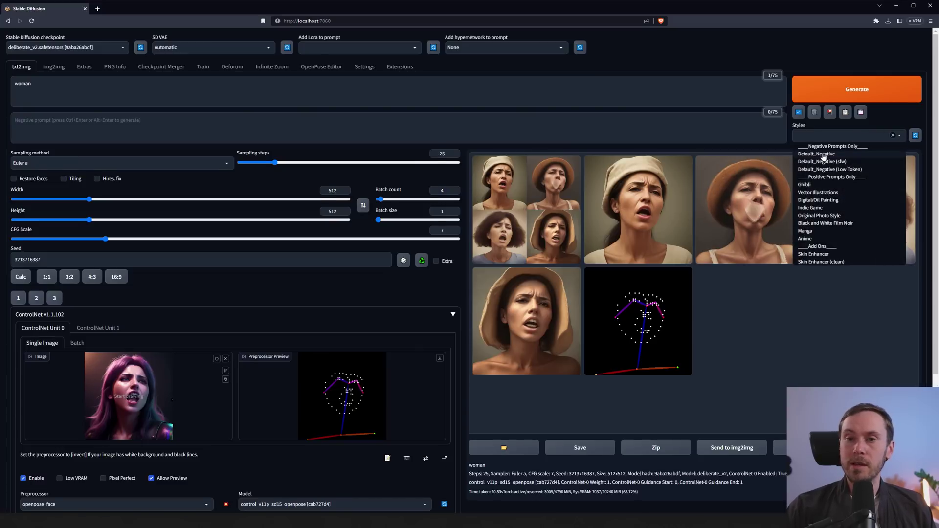
pyautogui.click(824, 155)
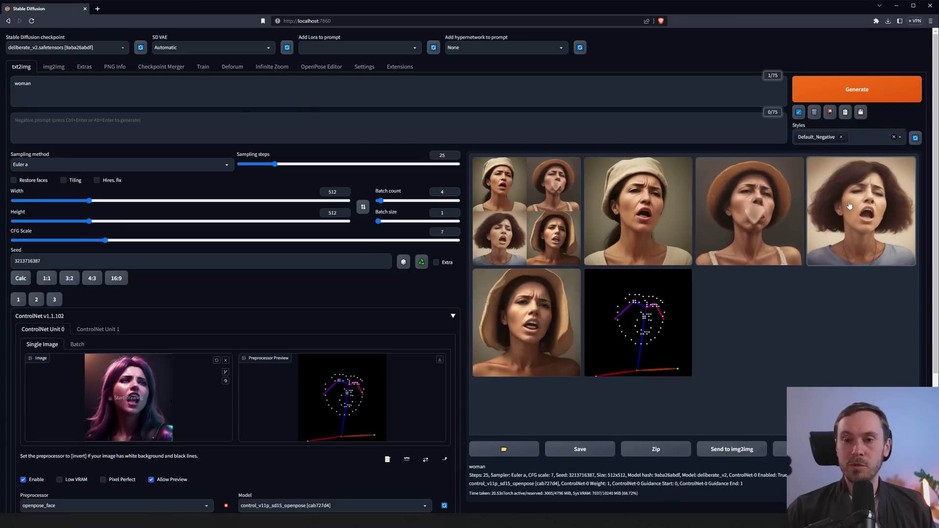
# Step: Generate the batch with the Default_Negative style and view the resulting image grid enlarged
pyautogui.hotkey('ctrl', 'Return')
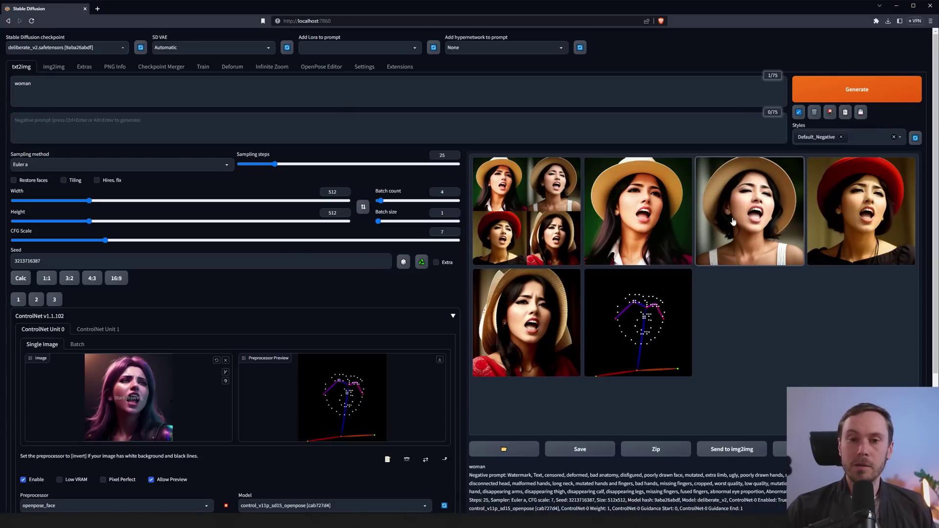
pyautogui.click(526, 211)
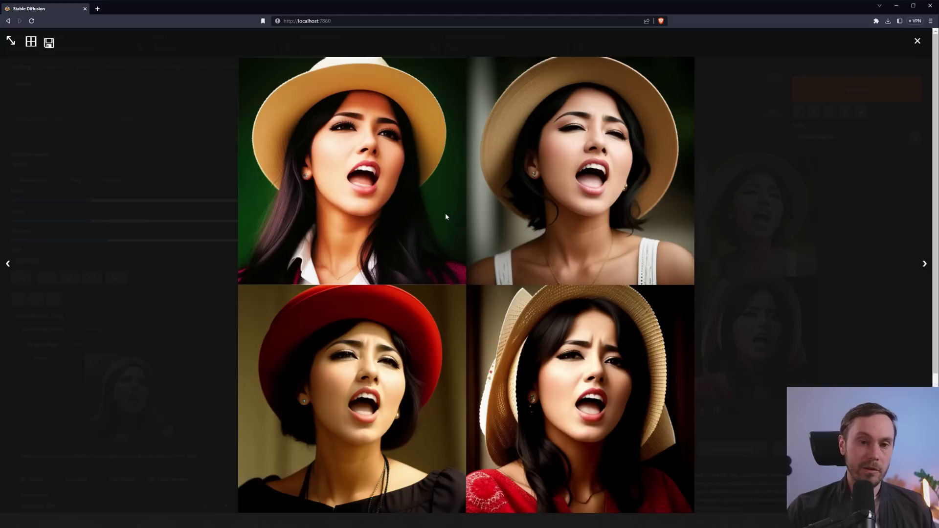
pyautogui.click(654, 210)
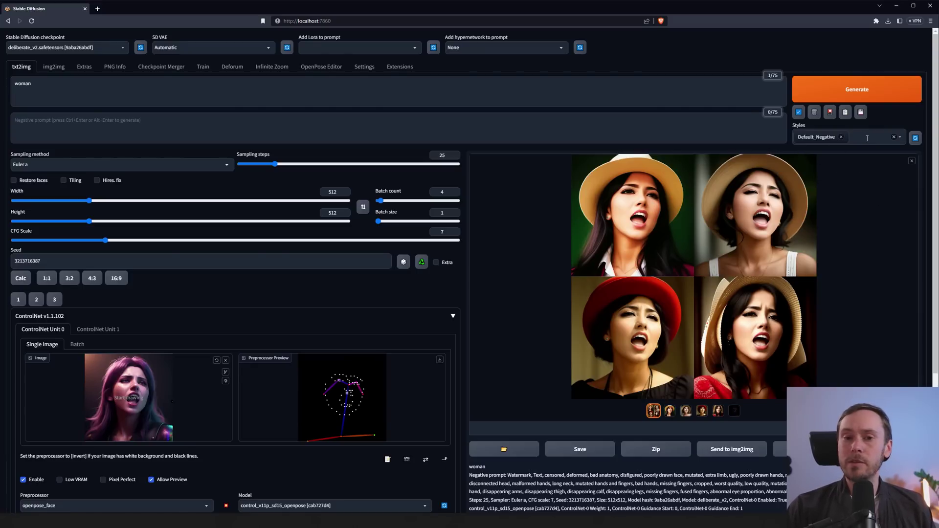
# Step: Remove the Default_Negative style and extend the prompt to "woman shouting"
pyautogui.click(841, 138)
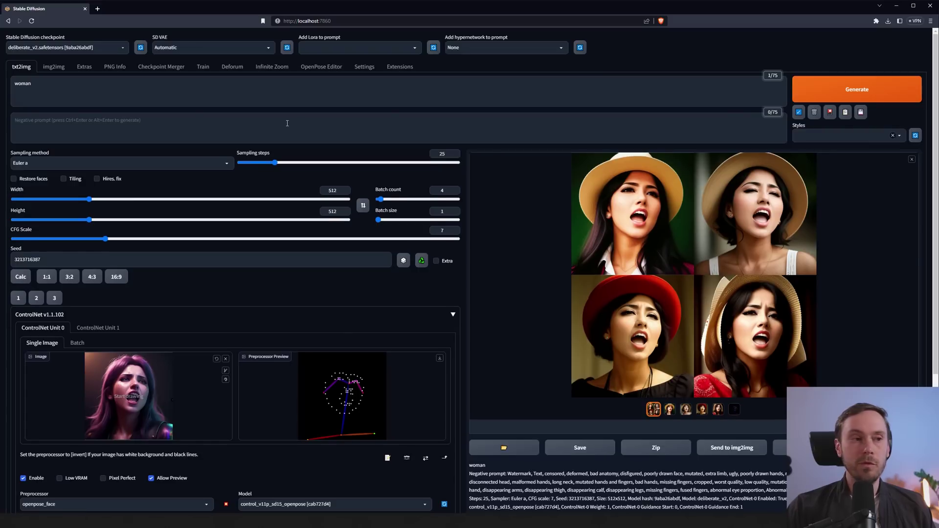
pyautogui.click(171, 96)
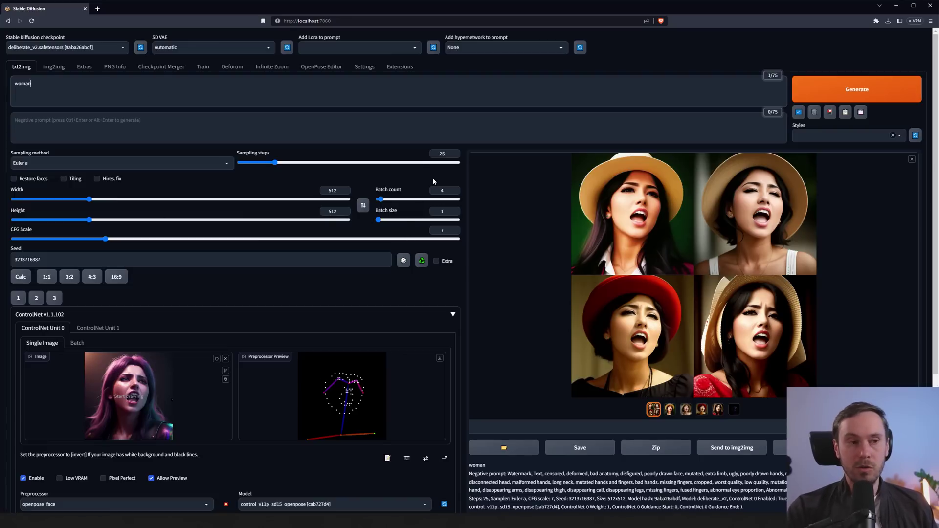
pyautogui.write('shouting')
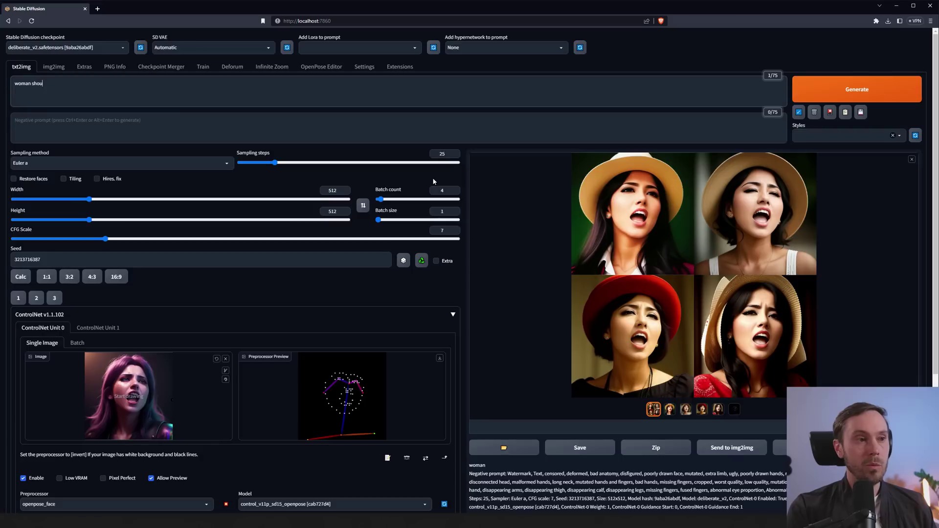
# Step: Generate the batch for the "woman shouting" prompt and view the resulting image grid enlarged
pyautogui.click(857, 89)
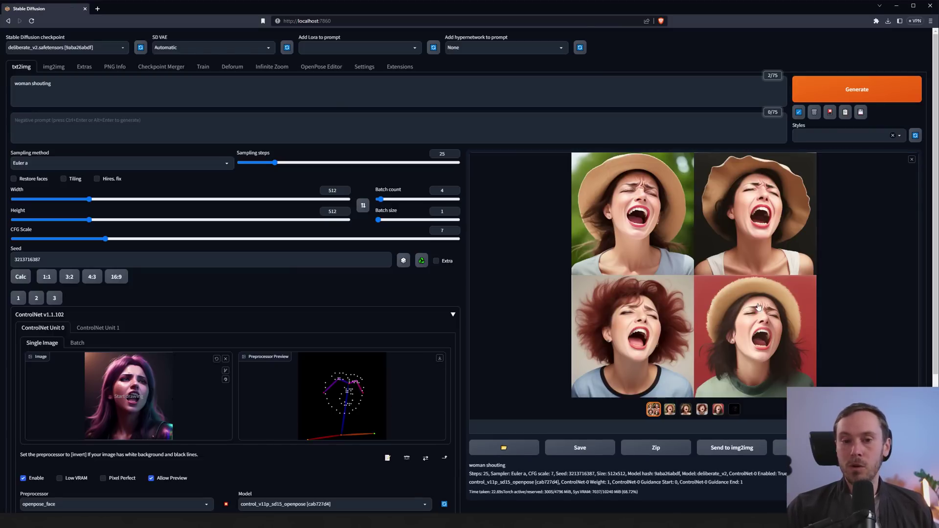
pyautogui.click(645, 226)
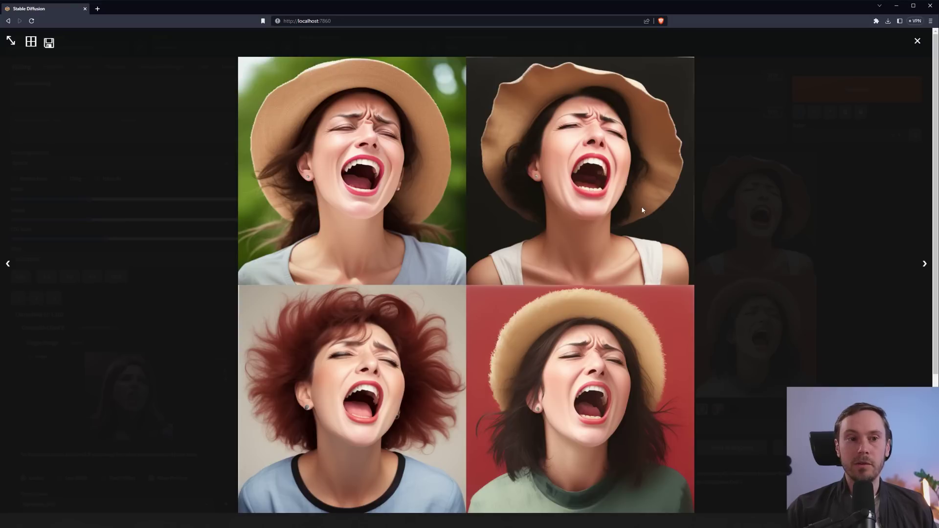
pyautogui.click(825, 304)
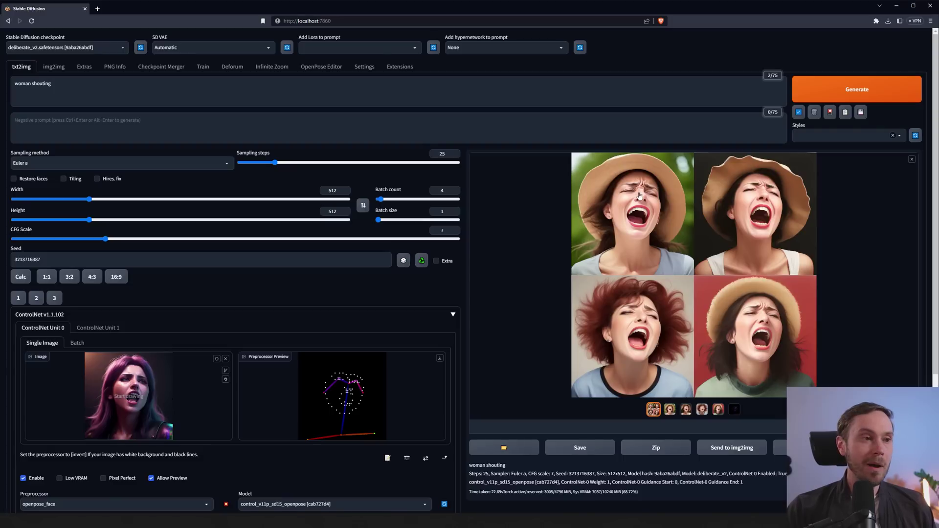
# Step: Add the Default_Negative style to the "woman shouting" generation
pyautogui.click(899, 136)
pyautogui.click(889, 153)
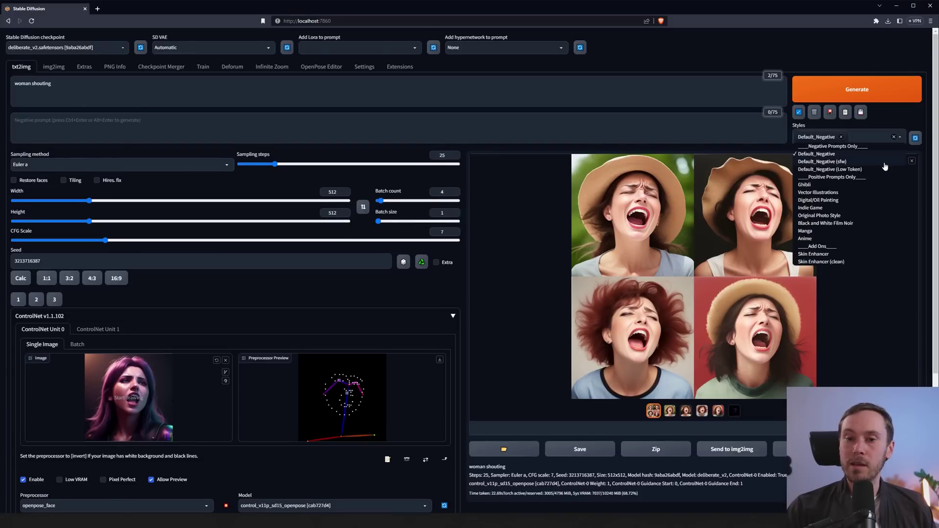
# Step: Add the Digital/Oil Painting and Skin Enhancer (clean) styles and weight the prompt as "(woman shouting:1.2)"
pyautogui.click(823, 201)
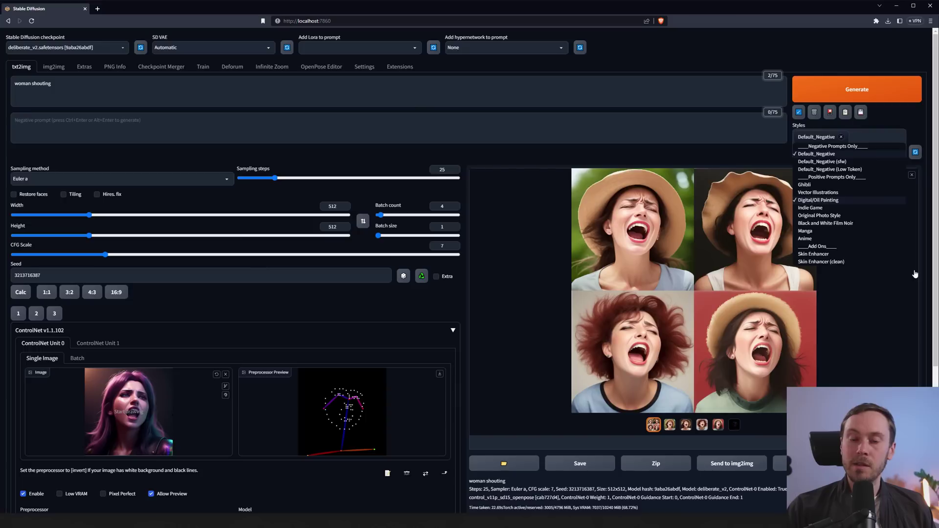
pyautogui.click(876, 295)
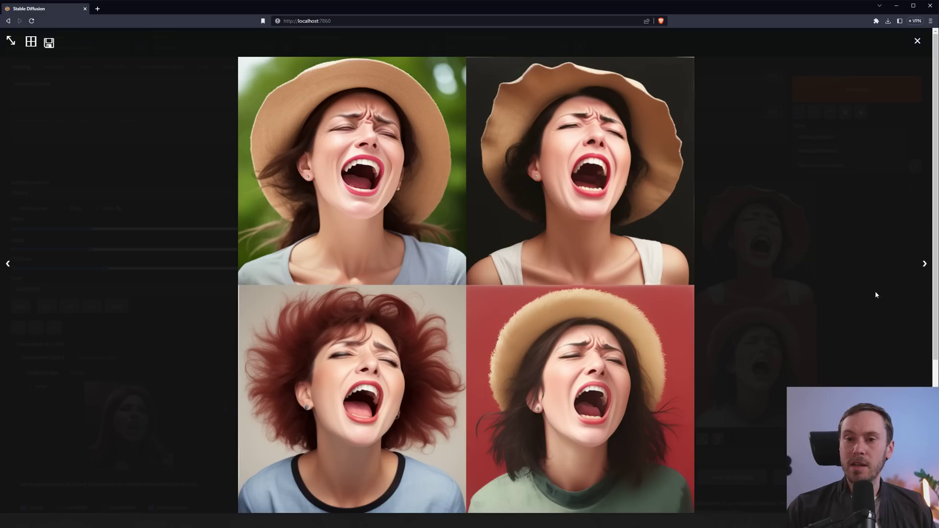
pyautogui.click(851, 147)
pyautogui.hotkey('ctrl', 'Up')
pyautogui.hotkey('ctrl', 'Up')
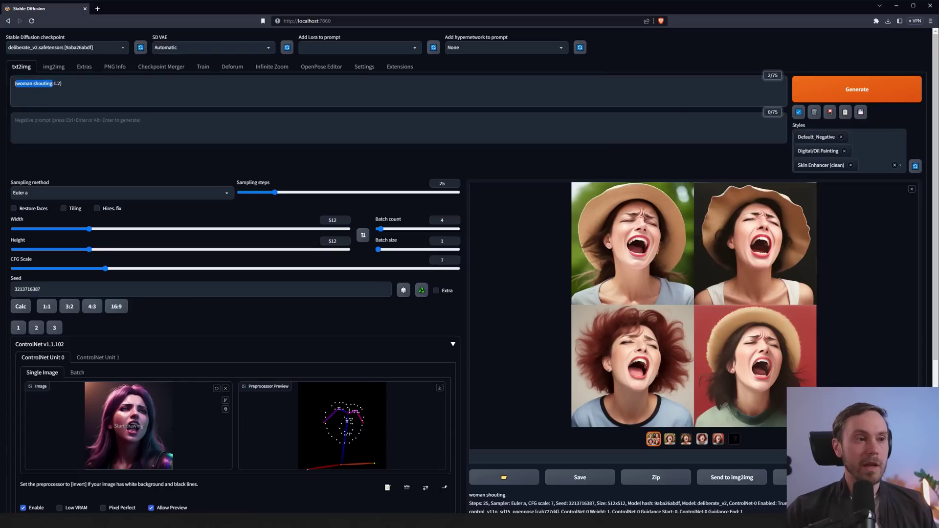
# Step: Generate the batch with the weighted prompt and added styles, and compare the enlarged image grid with the reference portrait
pyautogui.click(856, 89)
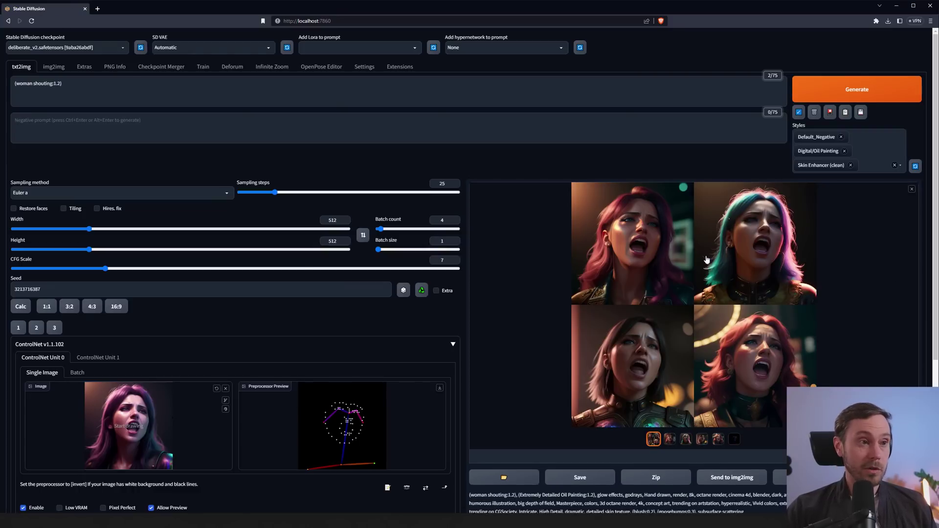
pyautogui.click(606, 240)
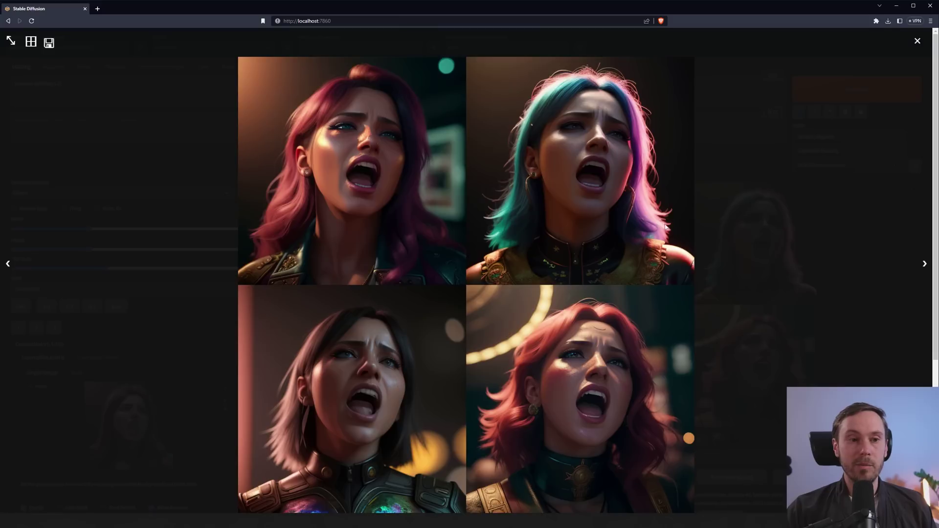
pyautogui.click(718, 224)
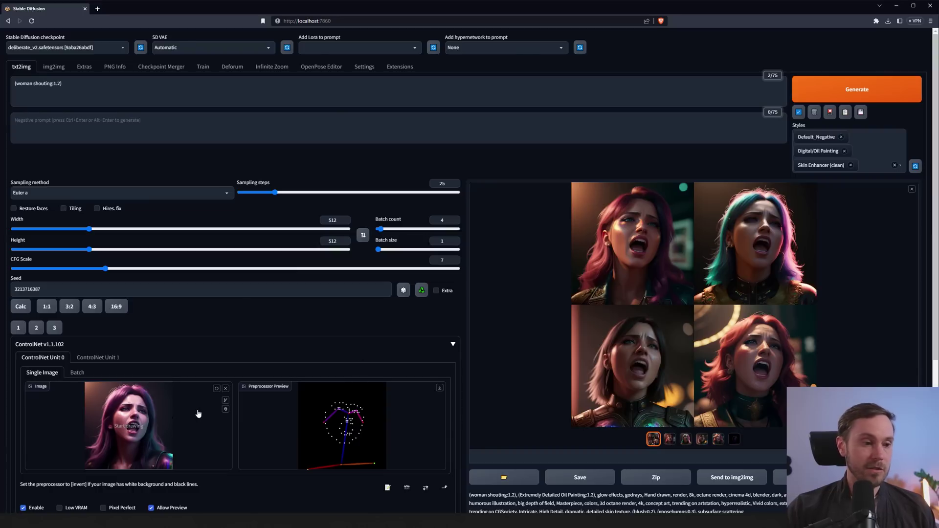
pyautogui.click(712, 270)
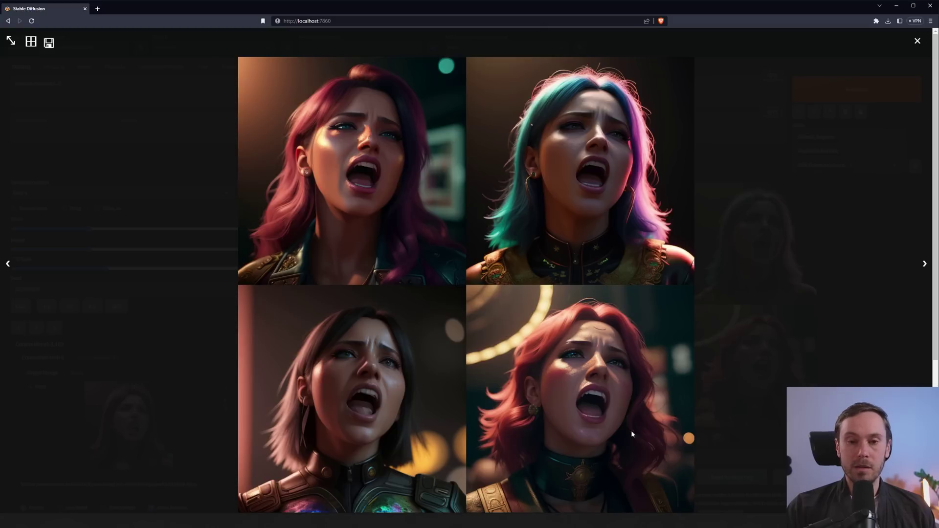
pyautogui.click(727, 394)
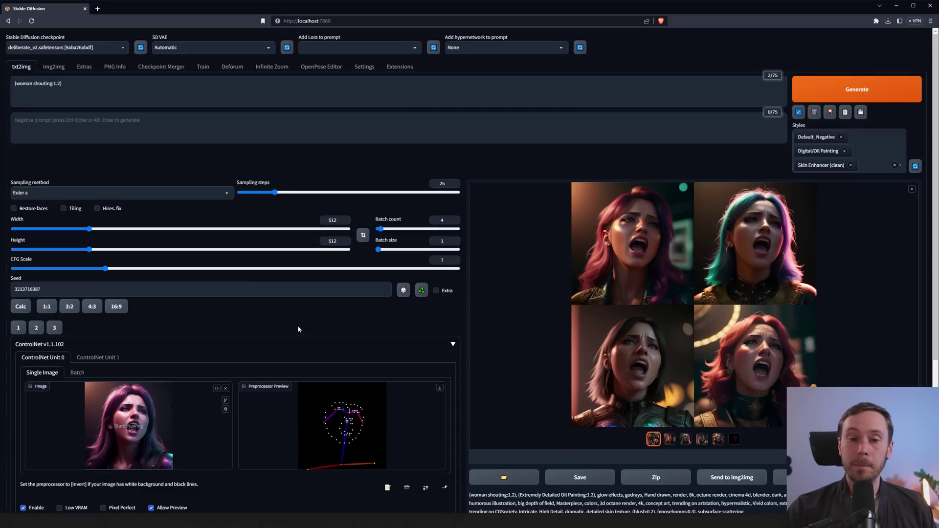
# Step: Switch the ControlNet preprocessor to openpose_faceonly and preview the detected face points
pyautogui.scroll(-2, 276, 339)
pyautogui.click(64, 423)
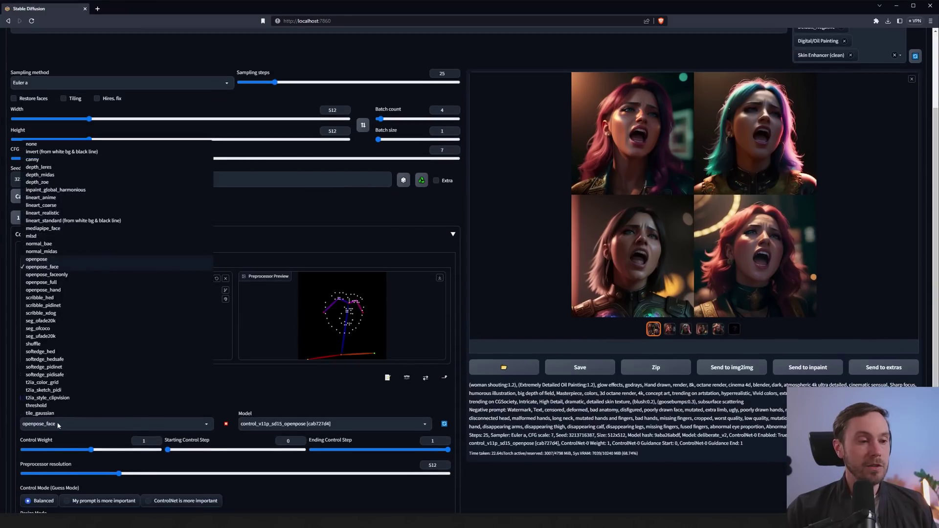
pyautogui.click(58, 275)
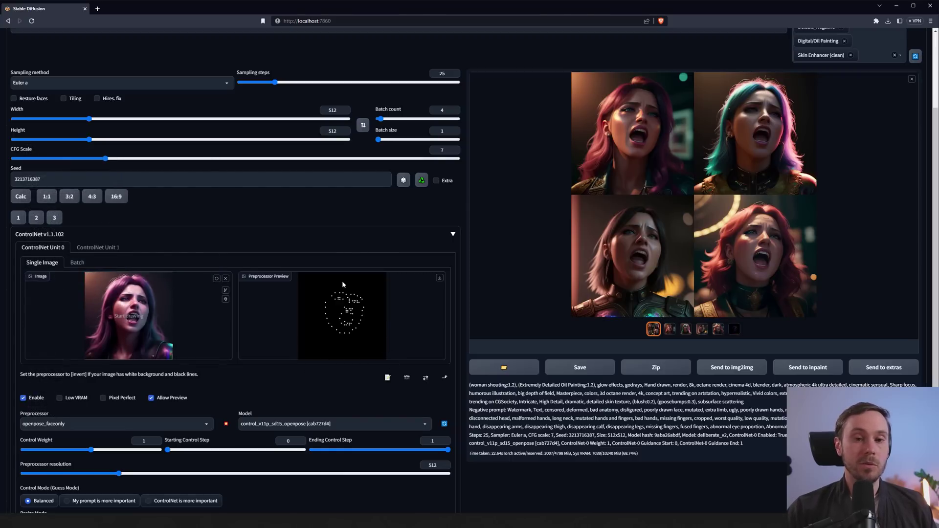
# Step: Generate the "(woman shouting:1.2)" batch with the face-only preprocessor and view the resulting image grid enlarged
pyautogui.scroll(3, 380, 349)
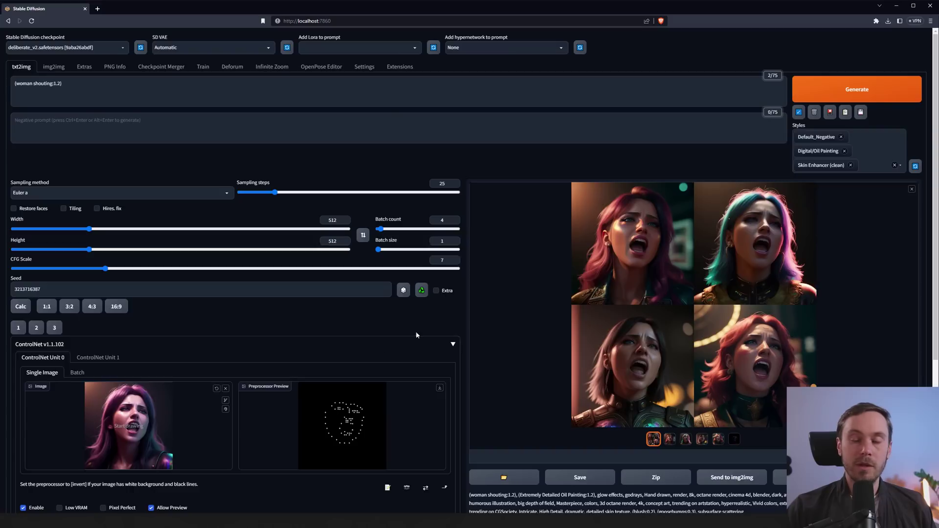
pyautogui.click(836, 90)
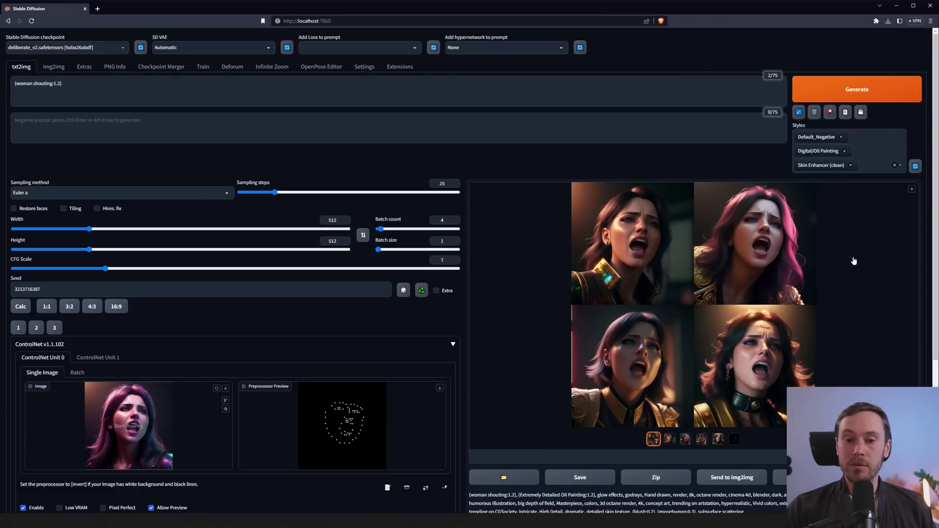
pyautogui.click(656, 288)
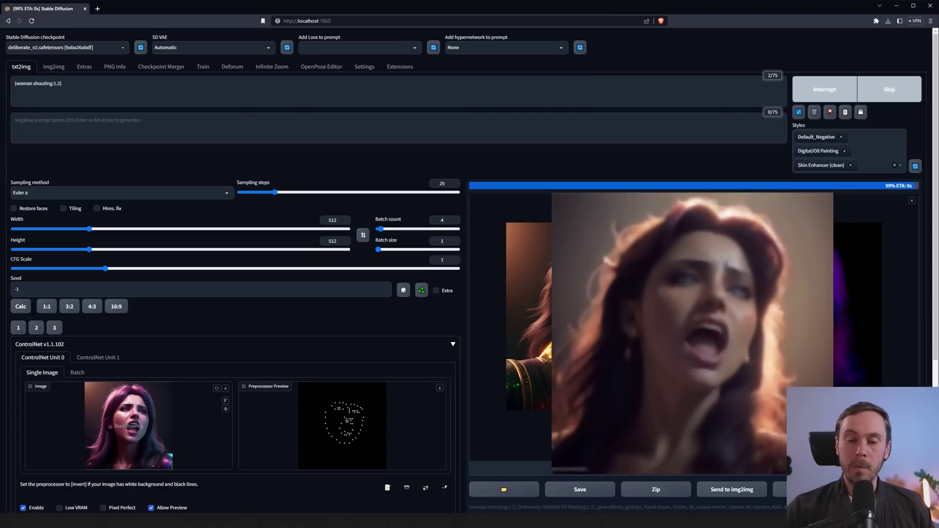
# Step: Examine the enlarged grids of the random-seed batch and of the batch made with Ending Control Step 0.14
pyautogui.click(611, 220)
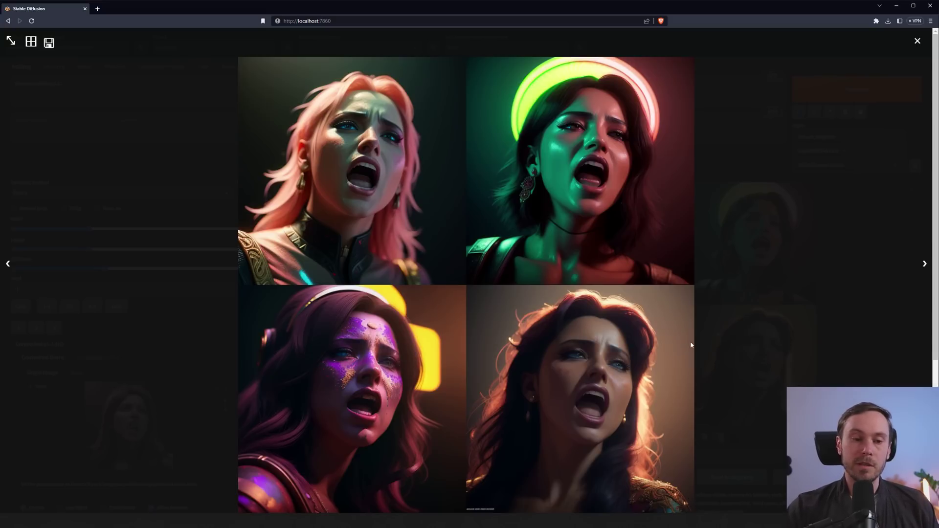
pyautogui.click(725, 208)
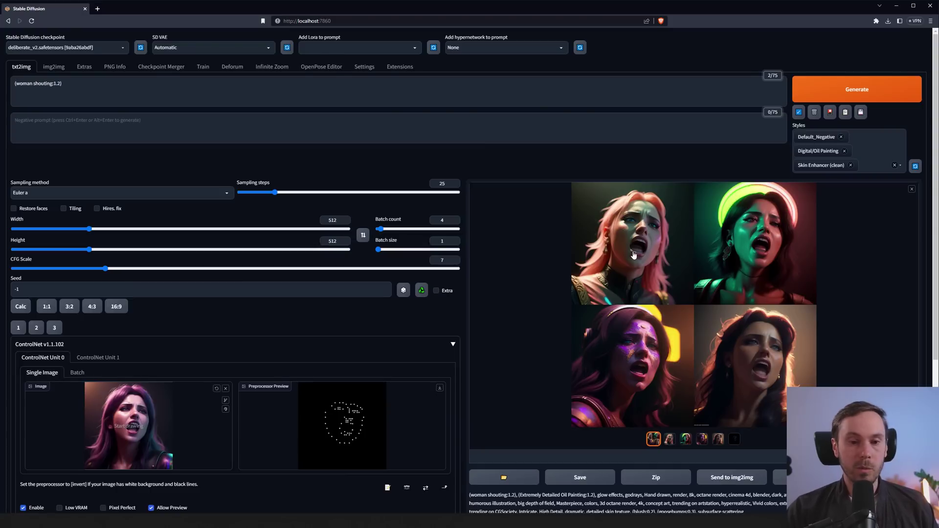
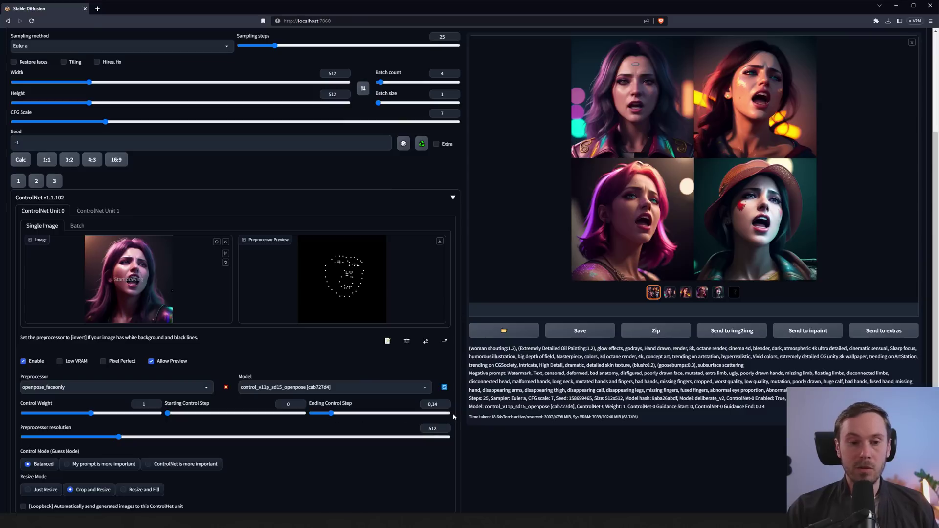
pyautogui.scroll(1, 453, 415)
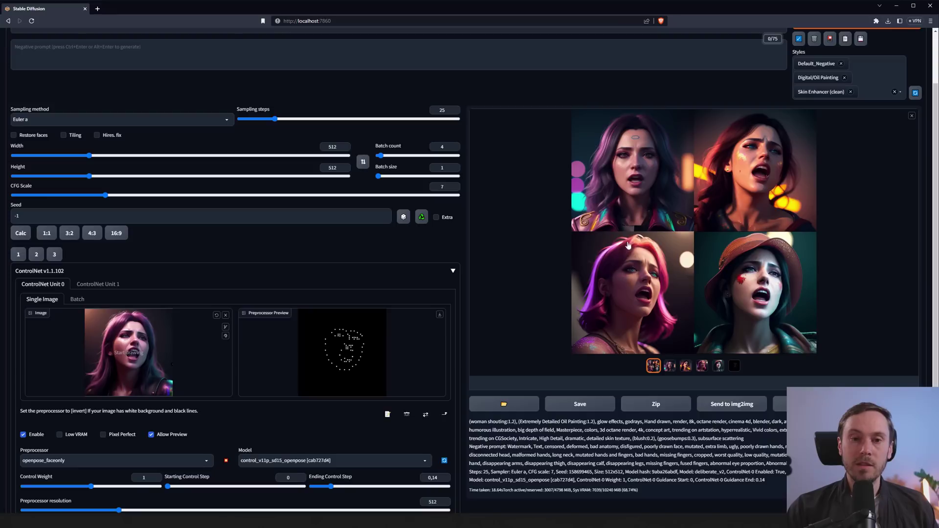
pyautogui.click(649, 170)
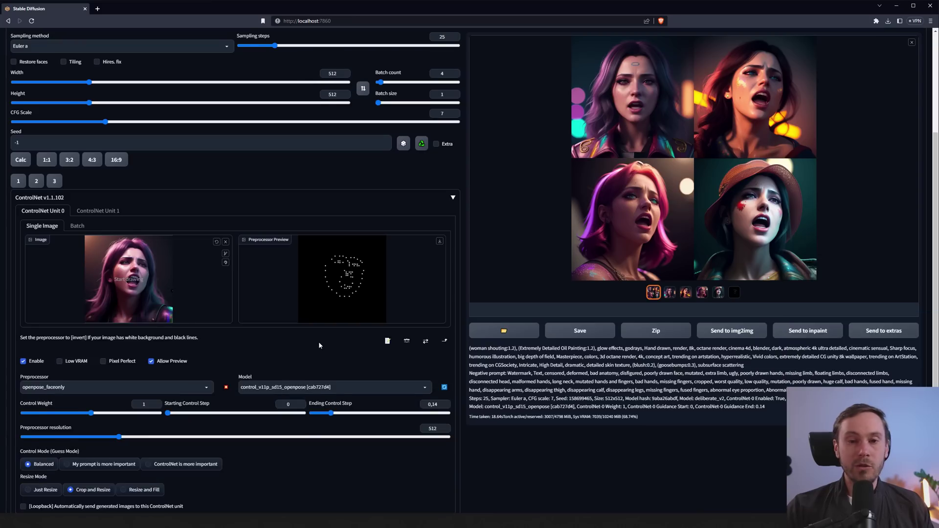
# Step: Change the prompt to "(rough troll man shouting:1.2)" and set the ControlNet Ending Control Step to 1
pyautogui.scroll(3, 318, 345)
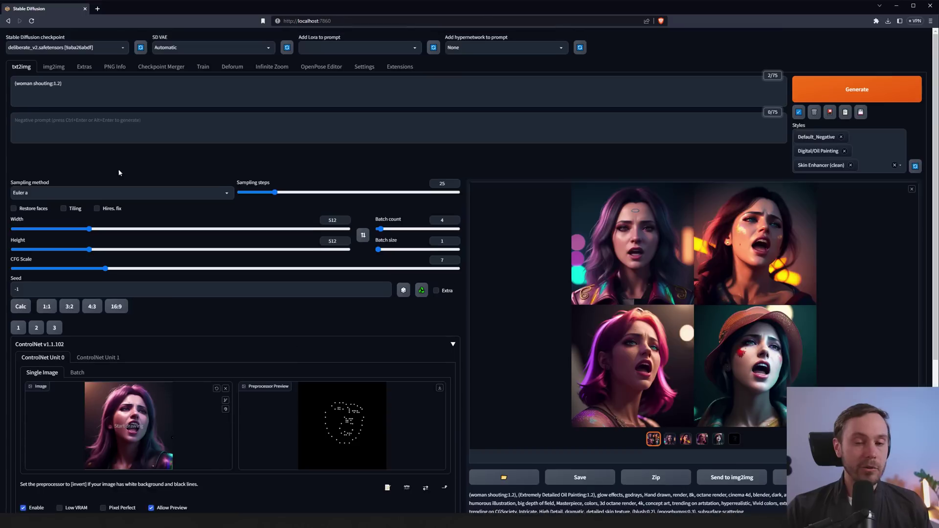
pyautogui.click(29, 83)
pyautogui.doubleClick(30, 84)
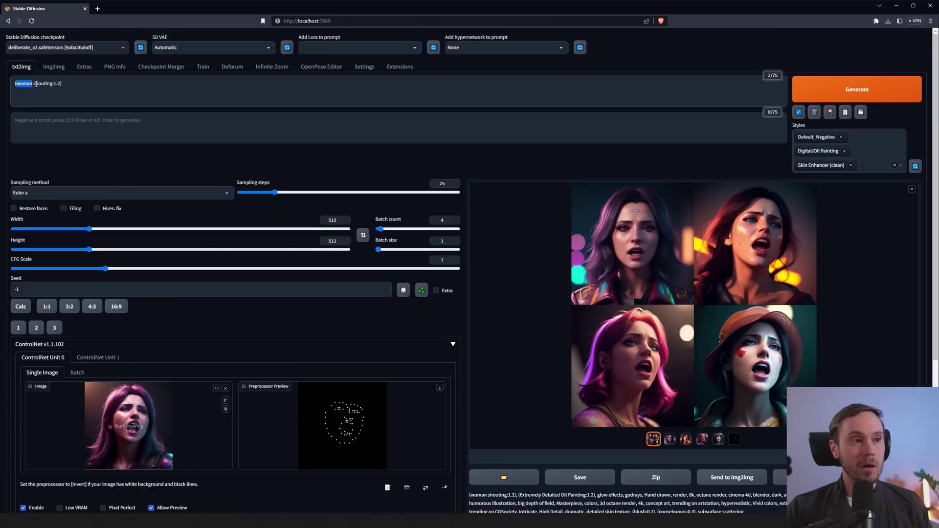
pyautogui.write('troll man')
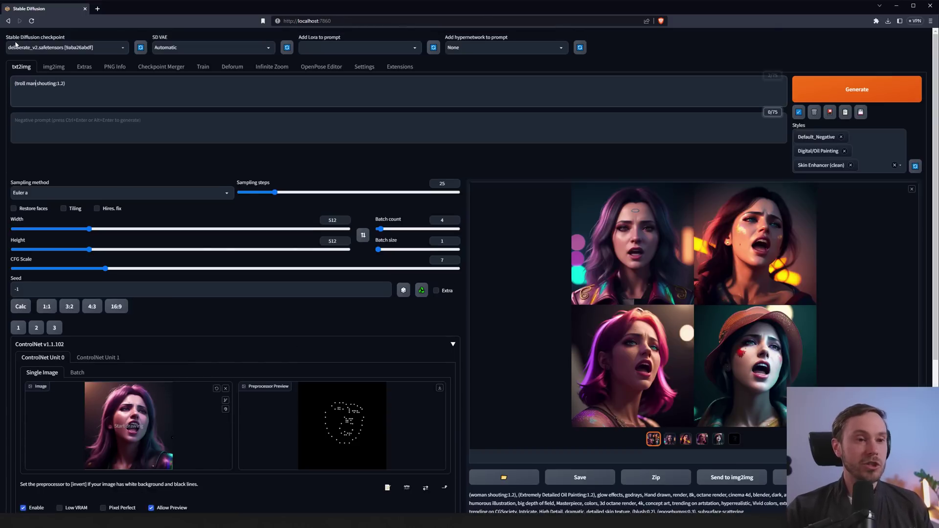
pyautogui.scroll(-2, 398, 294)
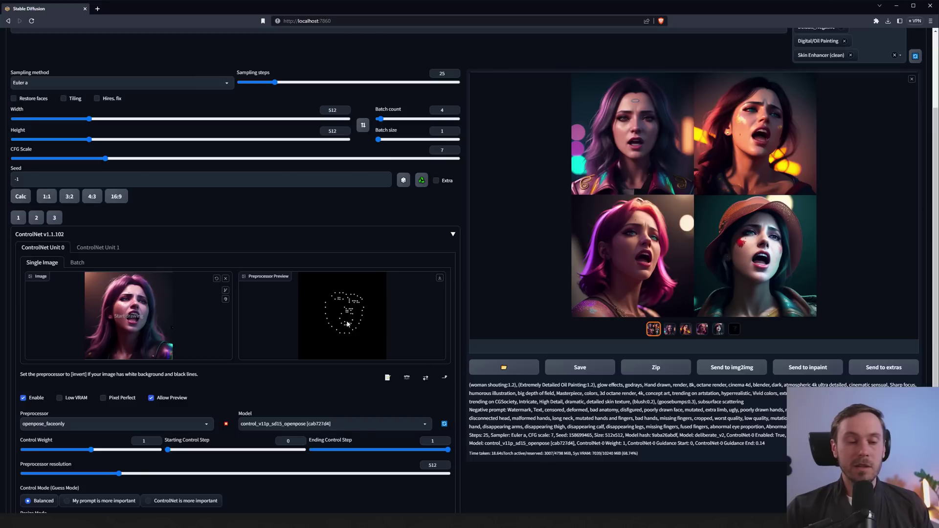
pyautogui.scroll(2, 498, 319)
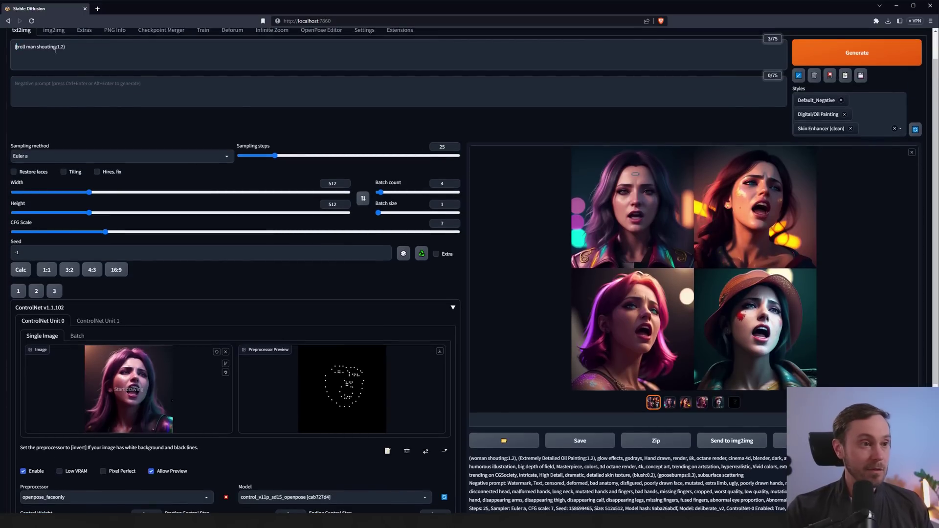
pyautogui.write('rough')
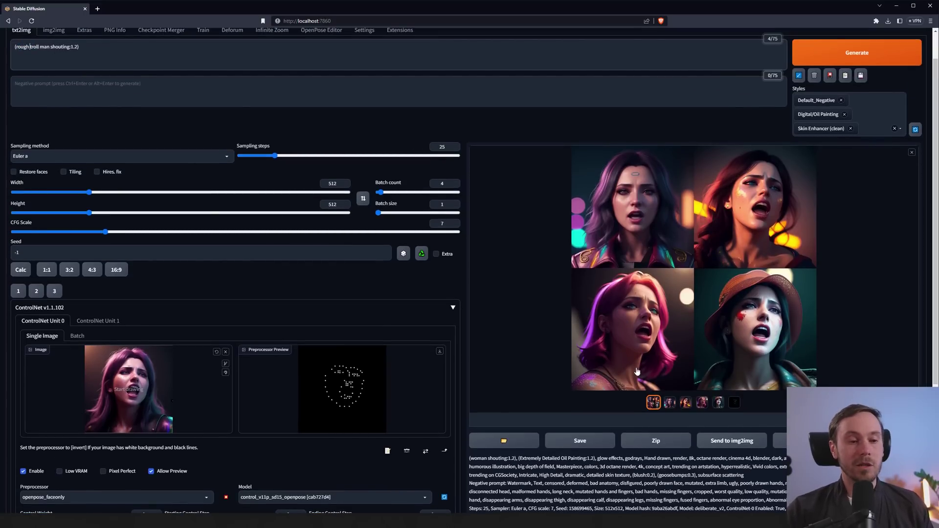
pyautogui.scroll(-2, 550, 350)
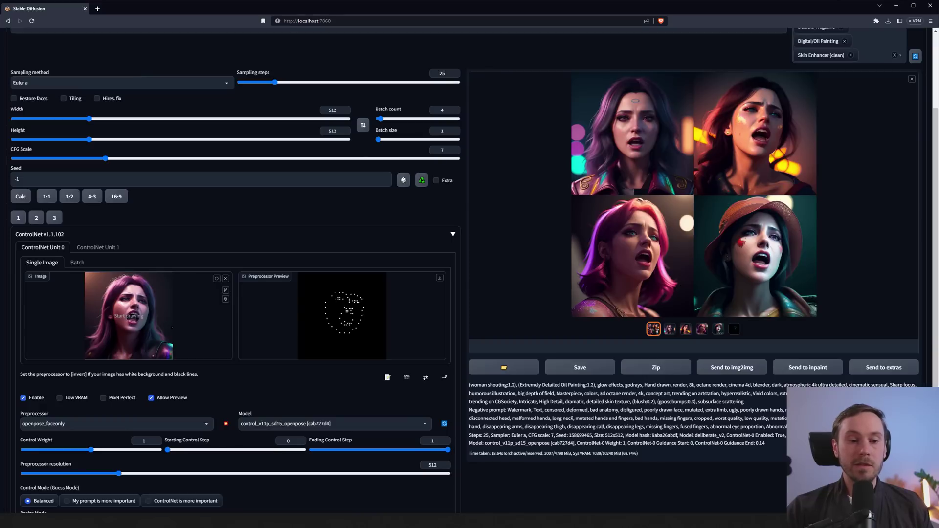
pyautogui.scroll(3, 744, 333)
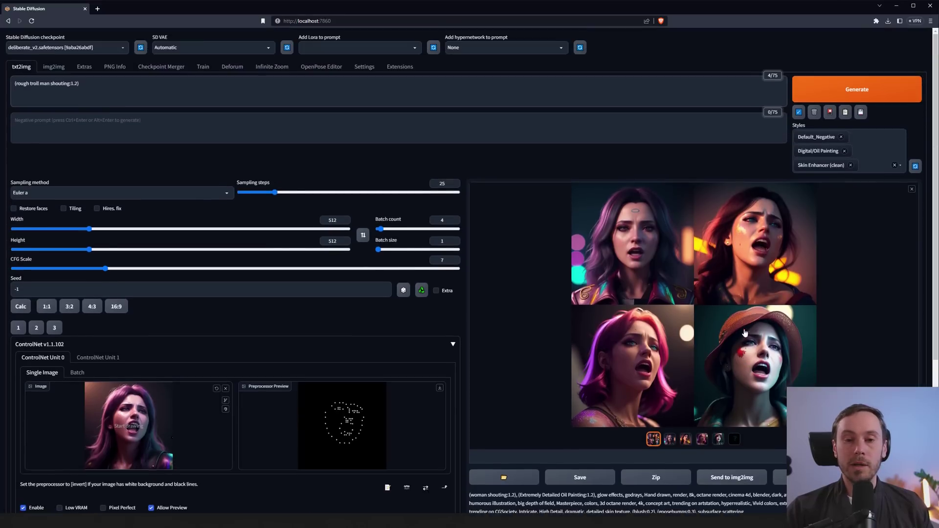
# Step: Generate the rough troll man batch and view the resulting image grid enlarged
pyautogui.click(848, 88)
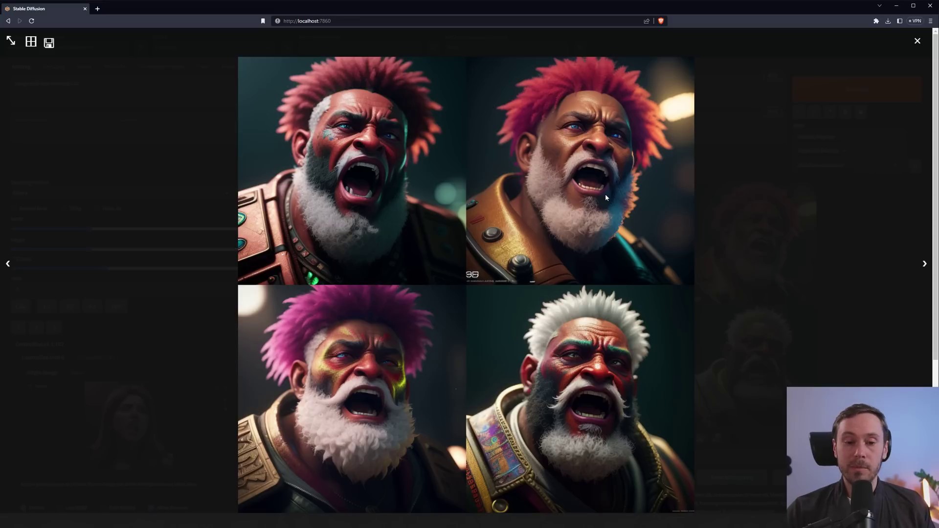
pyautogui.click(803, 108)
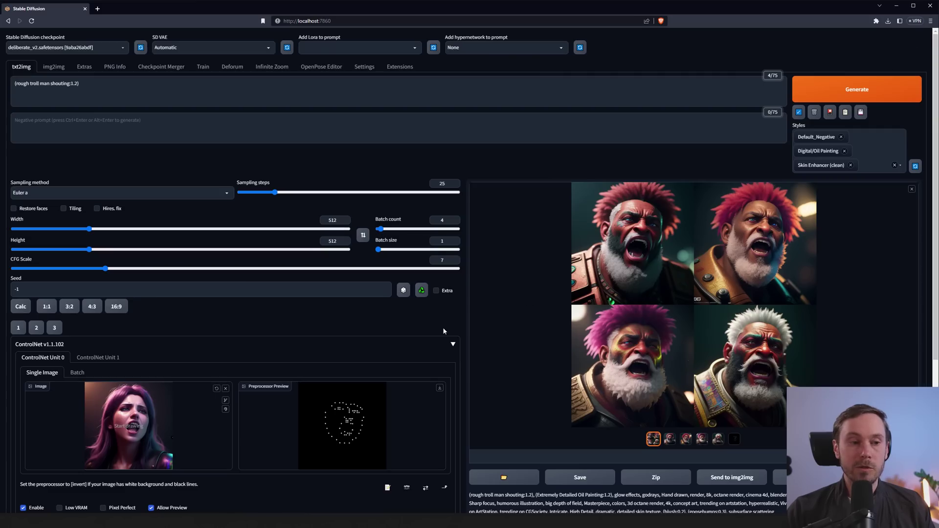
# Step: Reuse the seed of the last generation and set the ControlNet Ending Control Step to 0.1
pyautogui.click(422, 290)
pyautogui.scroll(-2, 331, 450)
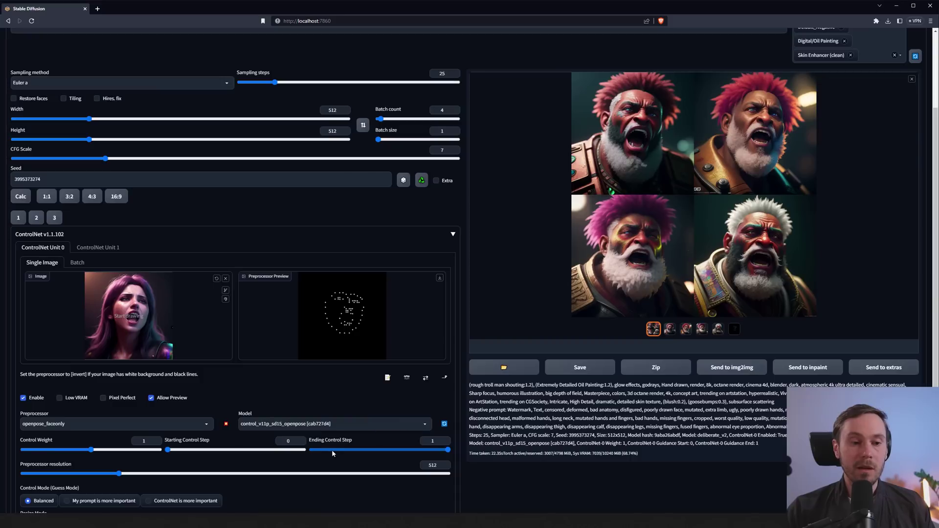
pyautogui.moveTo(332, 449); pyautogui.dragTo(323, 453)
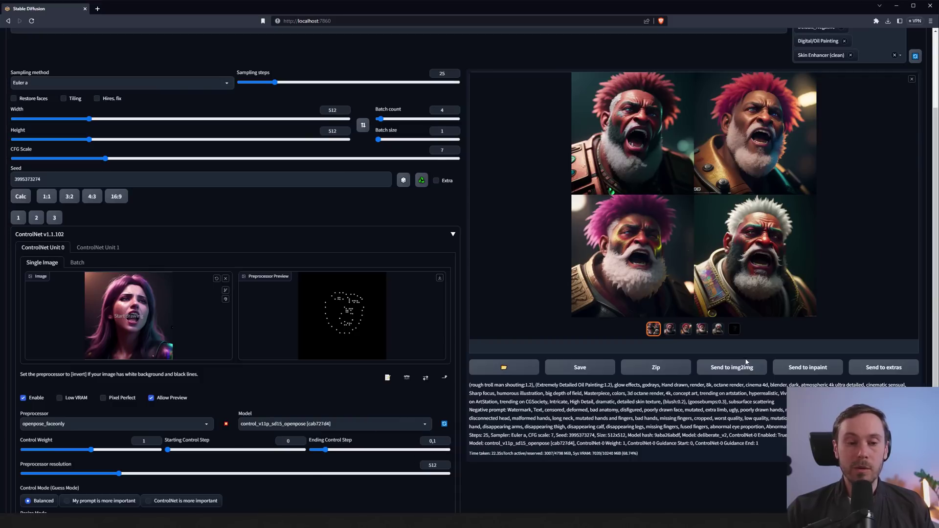
# Step: Generate the troll man batch with the shortened ControlNet influence and view the resulting image grid
pyautogui.scroll(2, 764, 293)
pyautogui.hotkey('ctrl', 'Return')
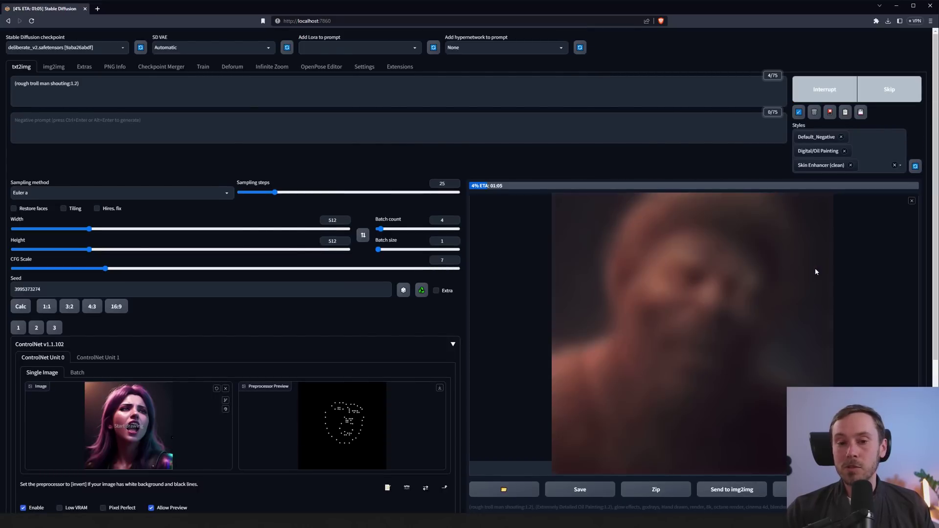
pyautogui.click(701, 253)
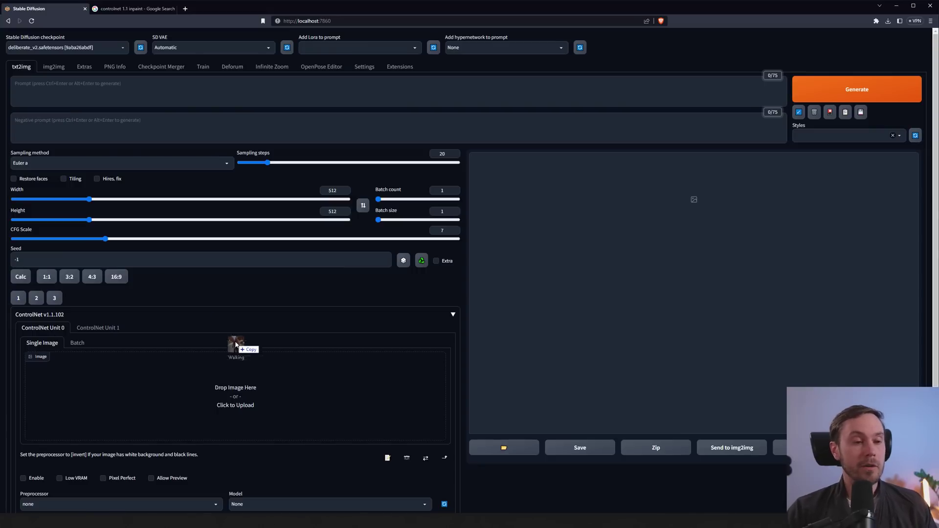
# Step: Load the Walking image into ControlNet Unit 0 and set the preprocessor to openpose_full
pyautogui.moveTo(230, 318); pyautogui.dragTo(257, 389)
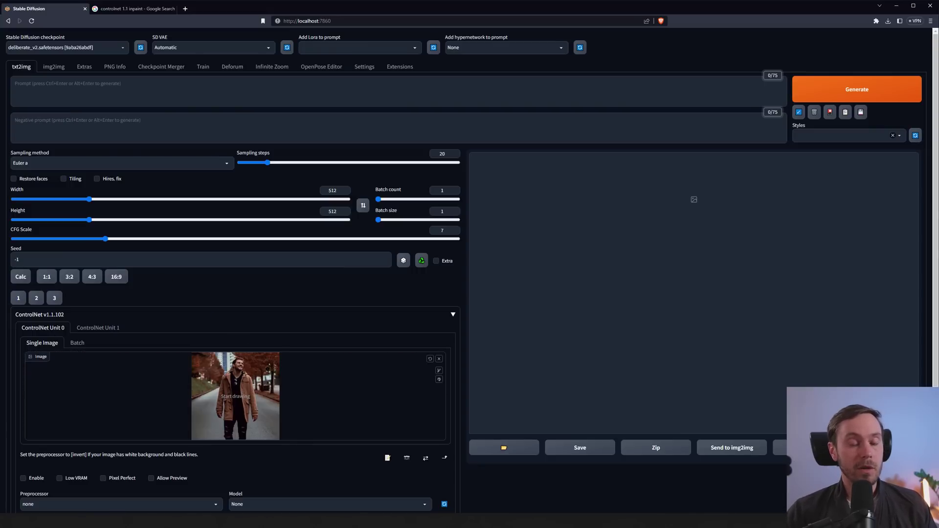
pyautogui.scroll(-2, 325, 361)
pyautogui.click(117, 394)
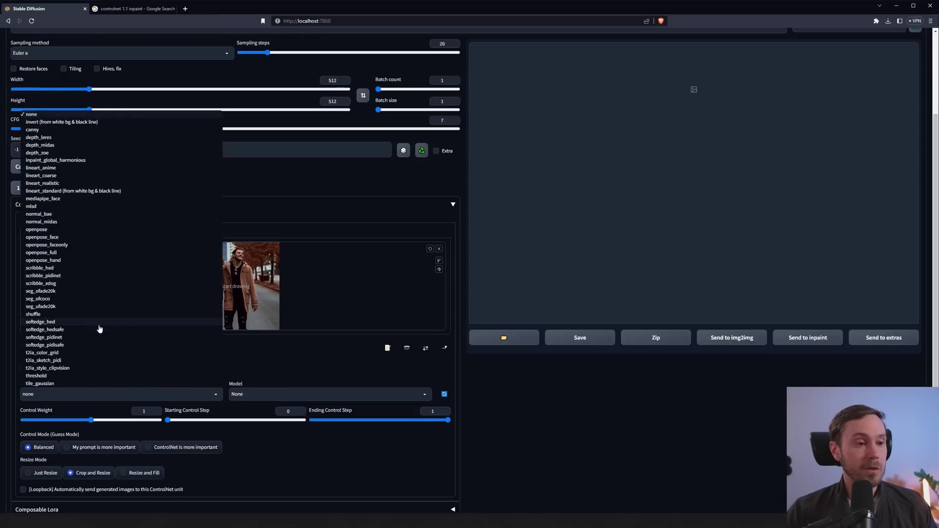
pyautogui.click(56, 253)
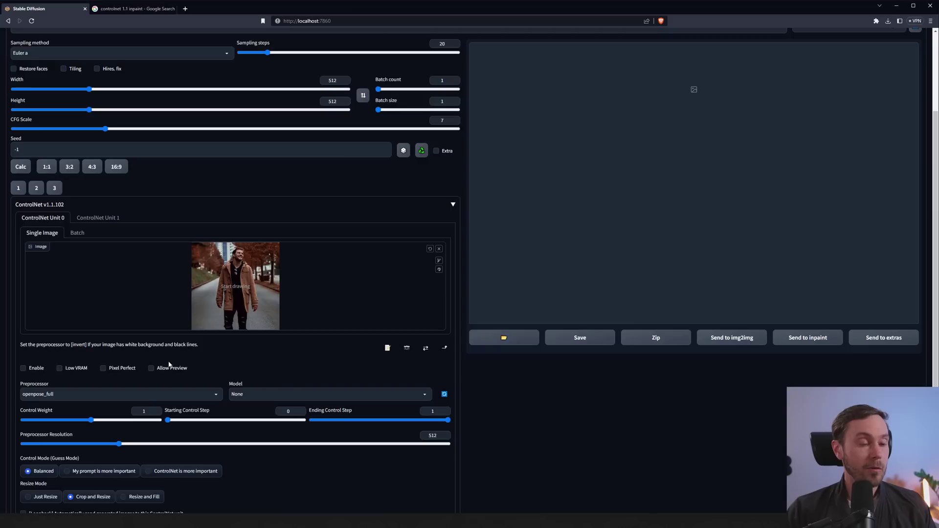
# Step: Allow the preprocessor preview in ControlNet Unit 0 and generate the openpose_full preview of the Walking image
pyautogui.click(151, 368)
pyautogui.click(226, 393)
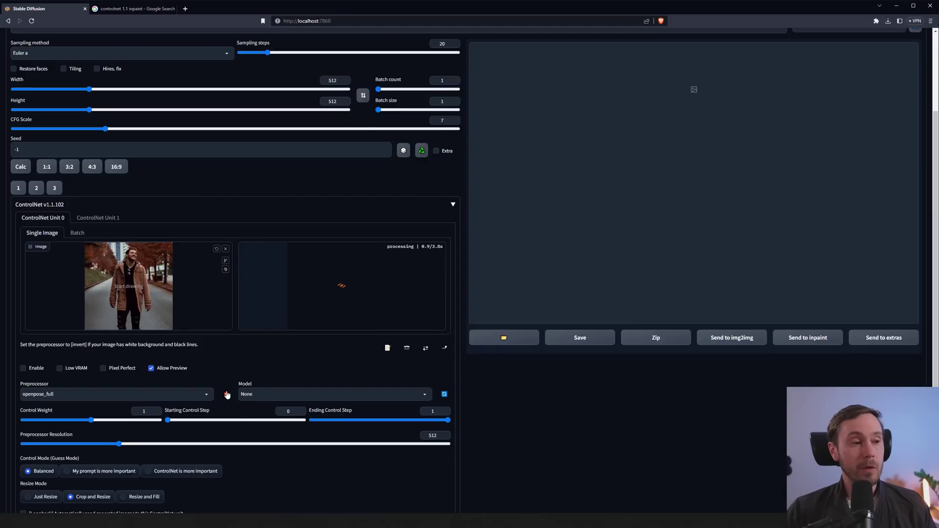
pyautogui.click(207, 395)
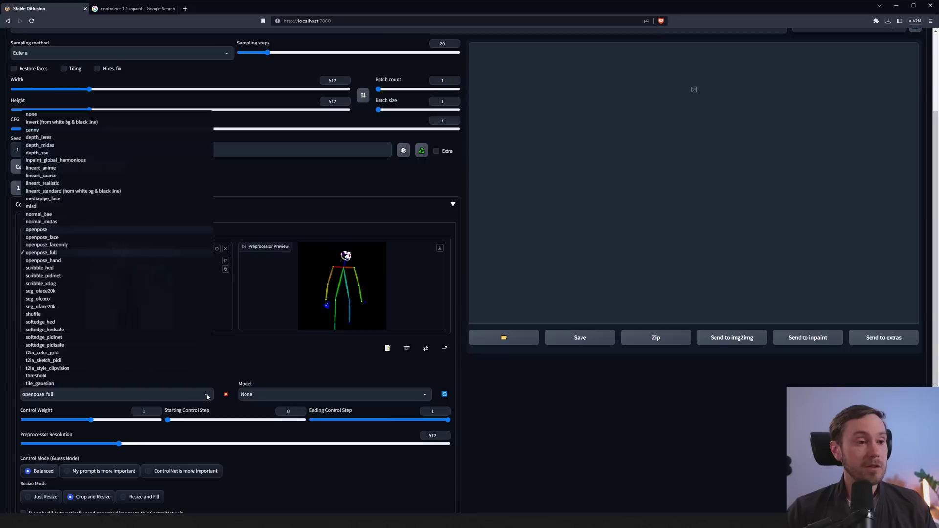
pyautogui.click(268, 363)
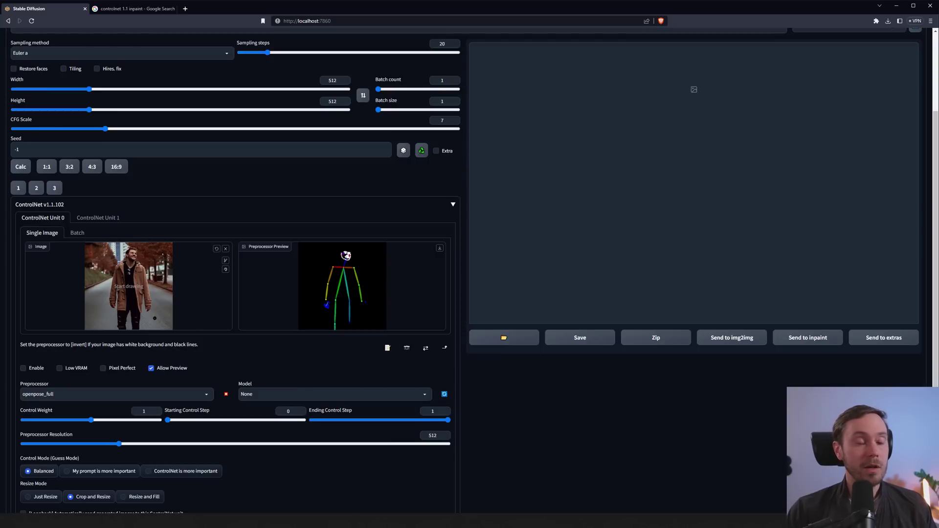
# Step: Enable ControlNet Unit 0 and set its model to control_v11p_sd15_openpose [cab727d4]
pyautogui.click(23, 368)
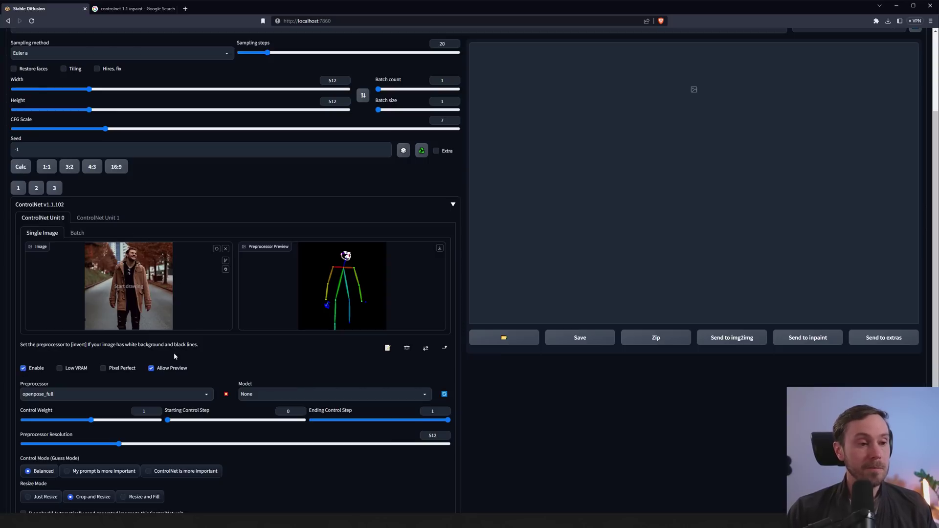
pyautogui.click(258, 394)
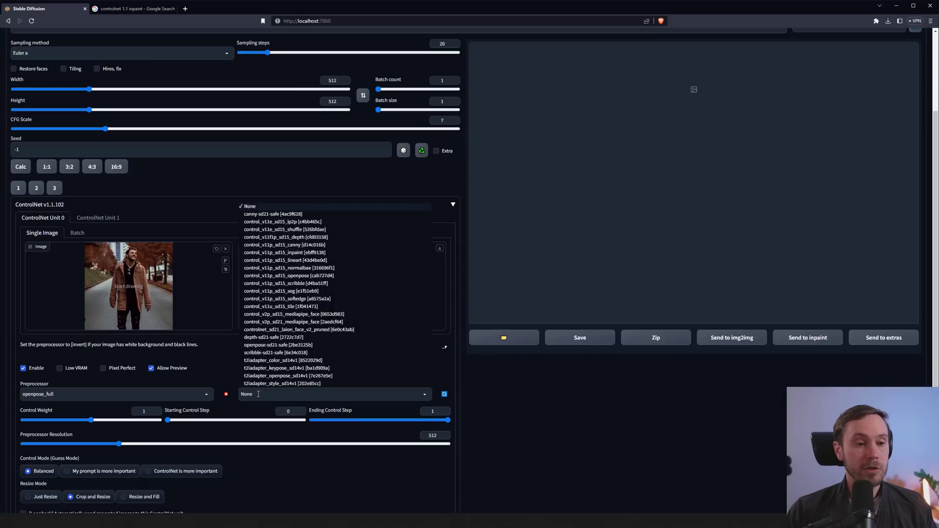
pyautogui.click(302, 276)
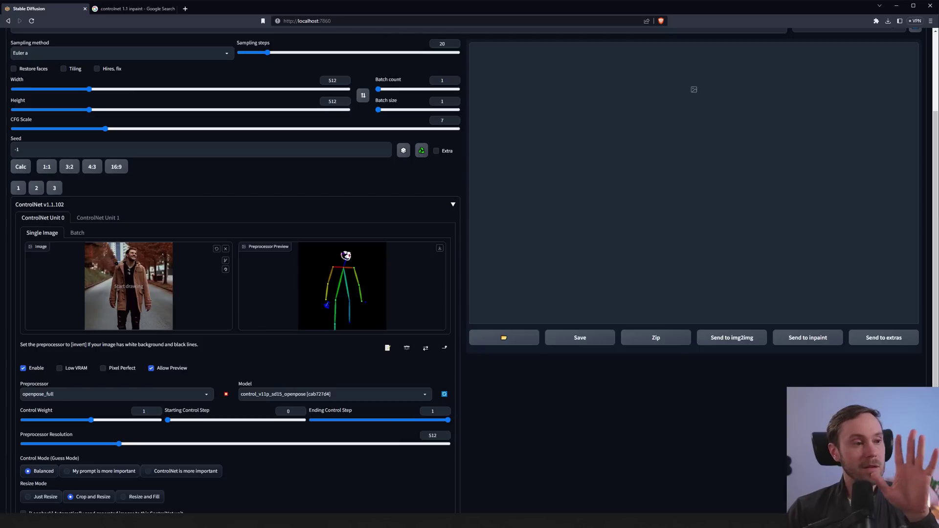
# Step: Enter the prompt "astronaut on the moon" and apply the Default_Negative and Digital/Oil Painting styles
pyautogui.scroll(2, 97, 95)
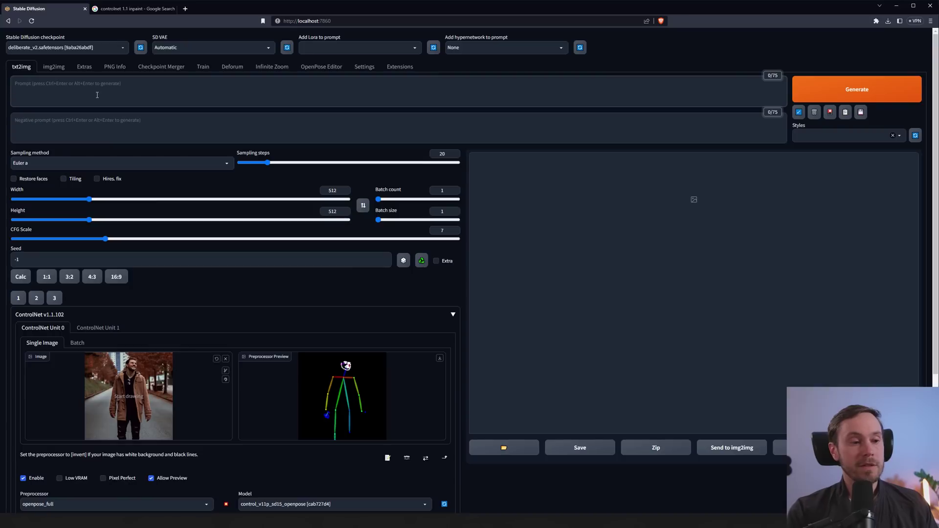
pyautogui.hotkey('ctrl', 'v')
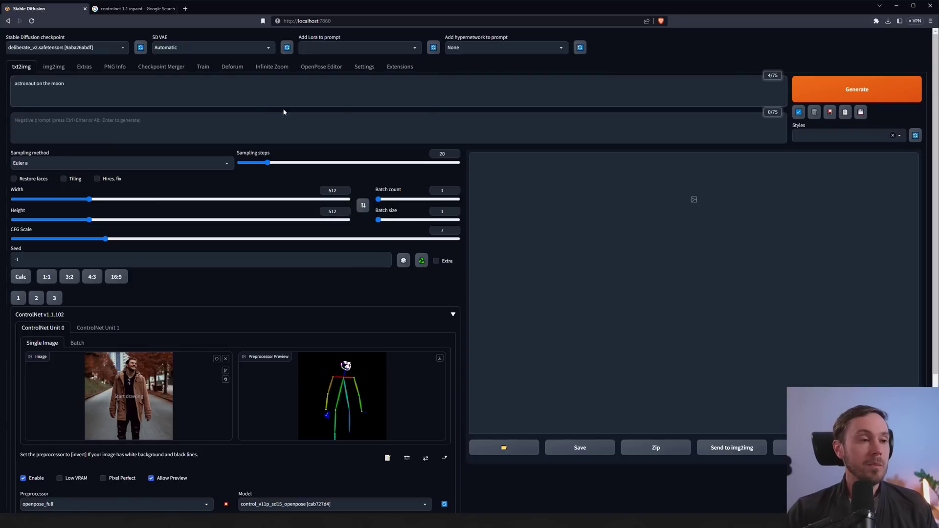
pyautogui.click(841, 135)
pyautogui.click(821, 154)
pyautogui.click(825, 200)
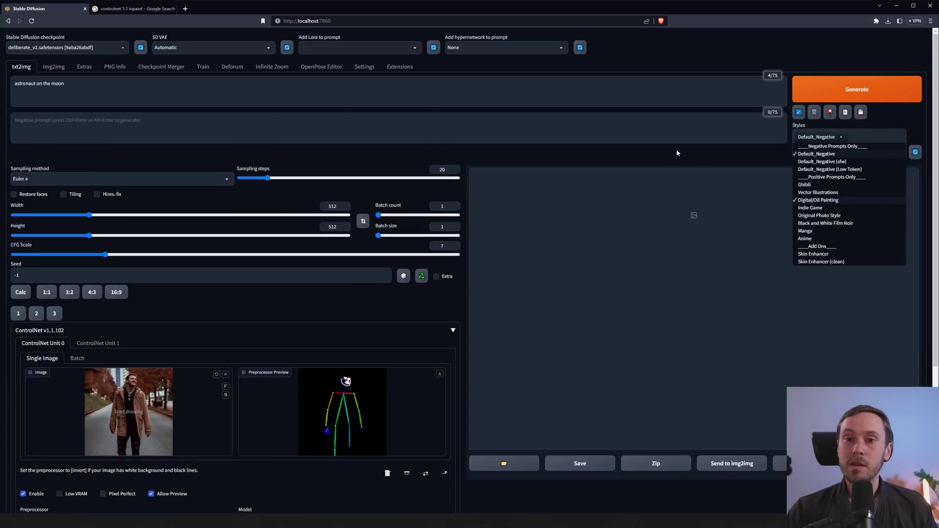
pyautogui.click(676, 152)
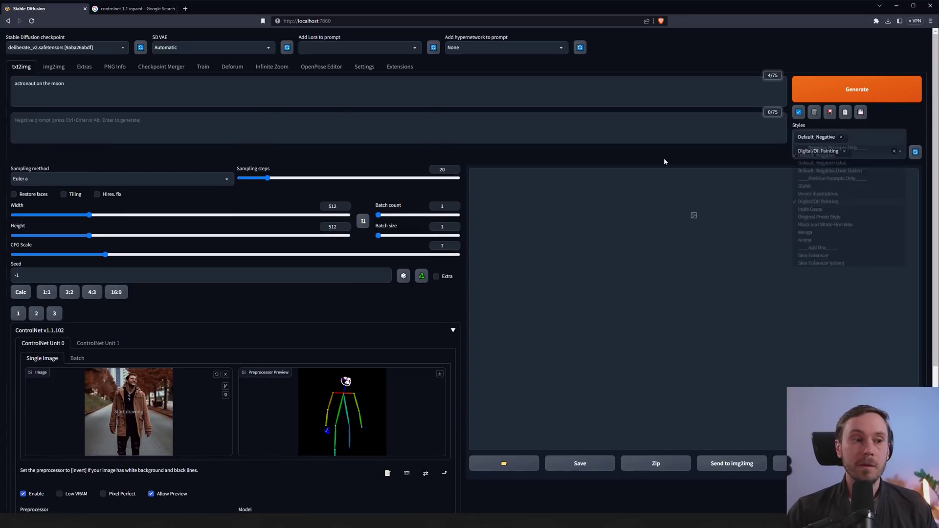
# Step: Generate the astronaut images with a batch count of 4 and 25 sampling steps, and view the resulting grid enlarged
pyautogui.write('4')
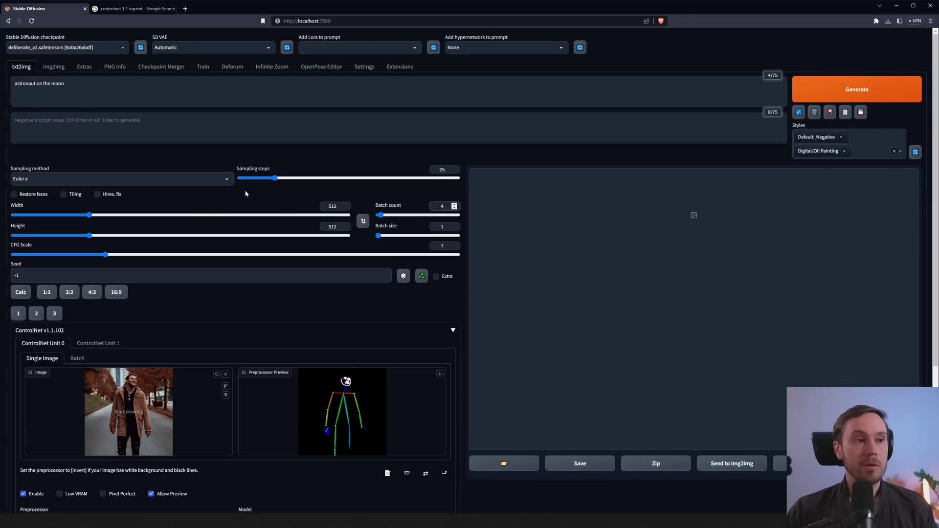
pyautogui.click(850, 90)
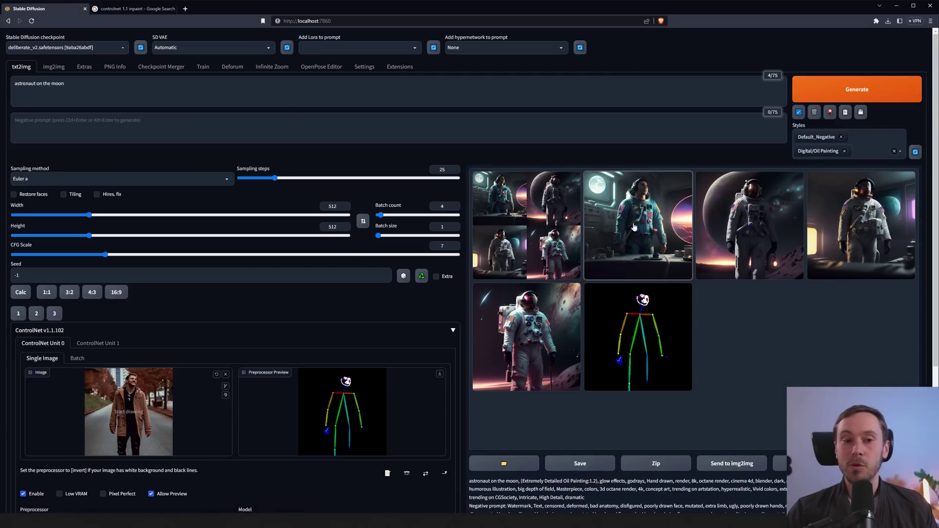
pyautogui.click(577, 230)
pyautogui.click(577, 230)
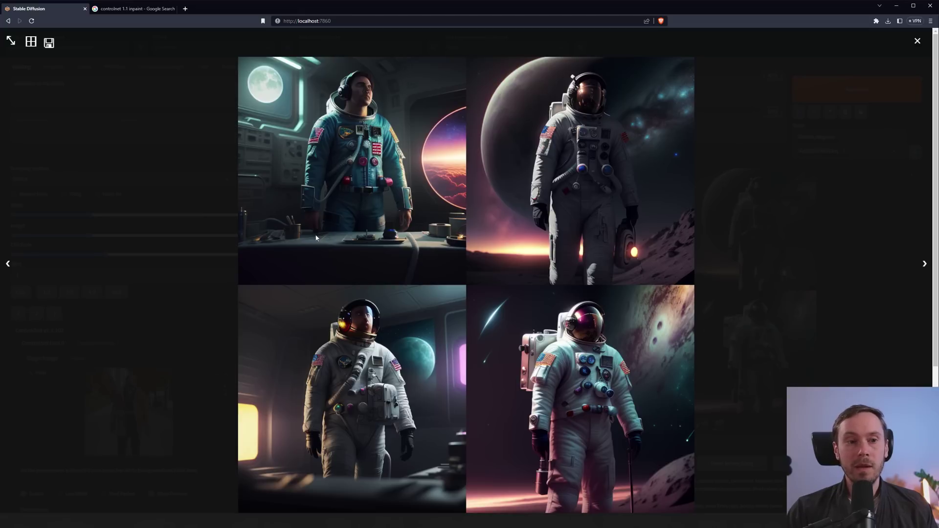
pyautogui.click(360, 93)
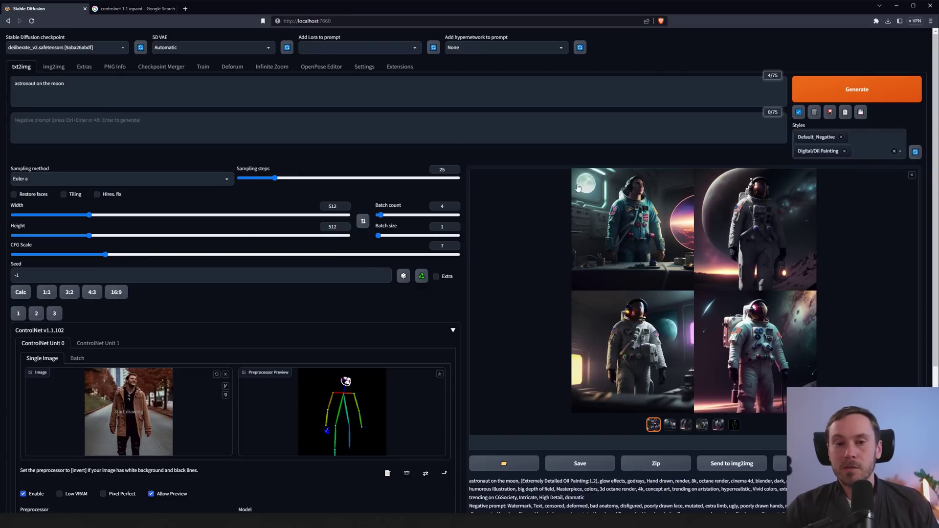
# Step: Change the prompt to "woman viking warrior", generate the batch and view the resulting grid enlarged
pyautogui.tripleClick(35, 83)
pyautogui.write('woman viking warrior')
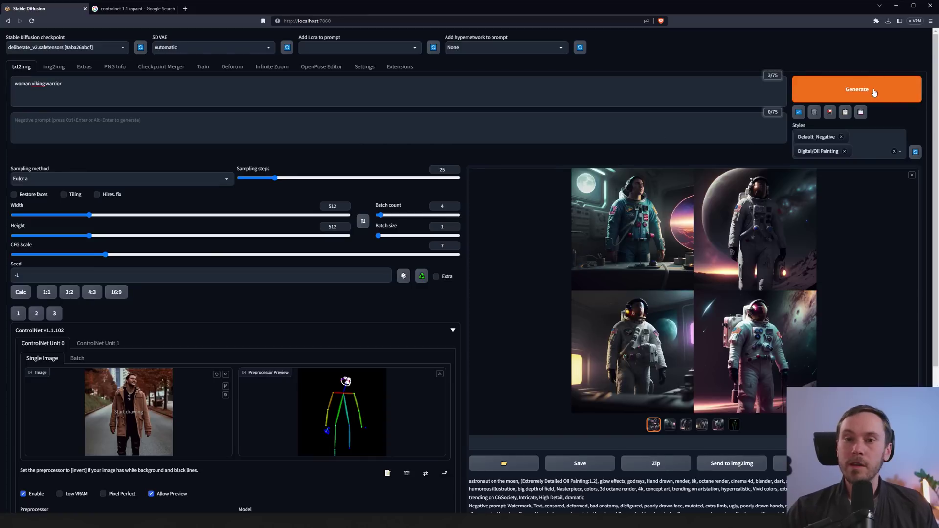
pyautogui.click(873, 93)
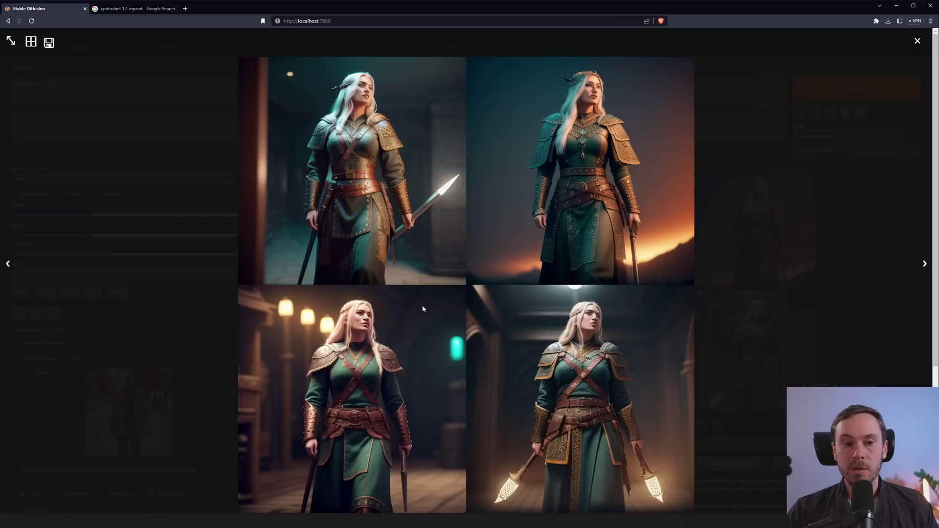
pyautogui.click(628, 127)
# Step: Send the third viking warrior image to inpainting and paint a mask over her face
pyautogui.click(701, 424)
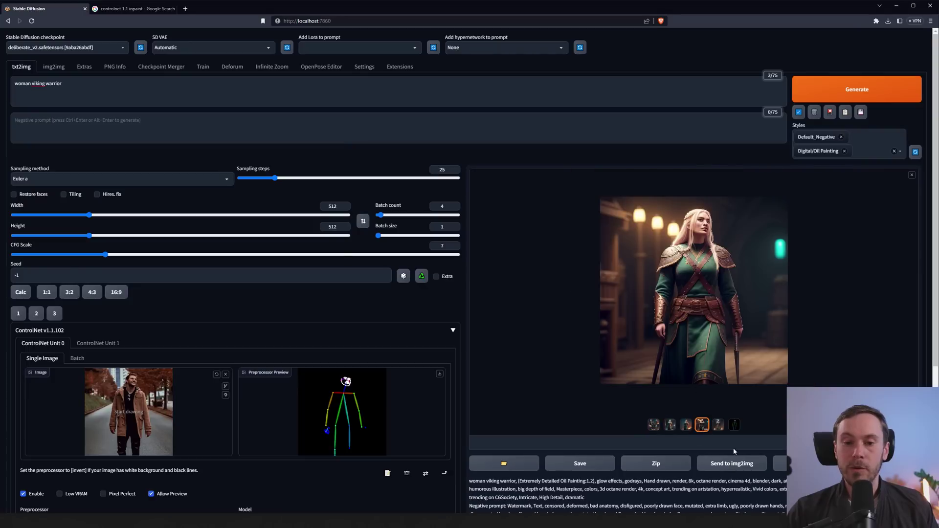
pyautogui.click(780, 463)
pyautogui.scroll(-3, 298, 381)
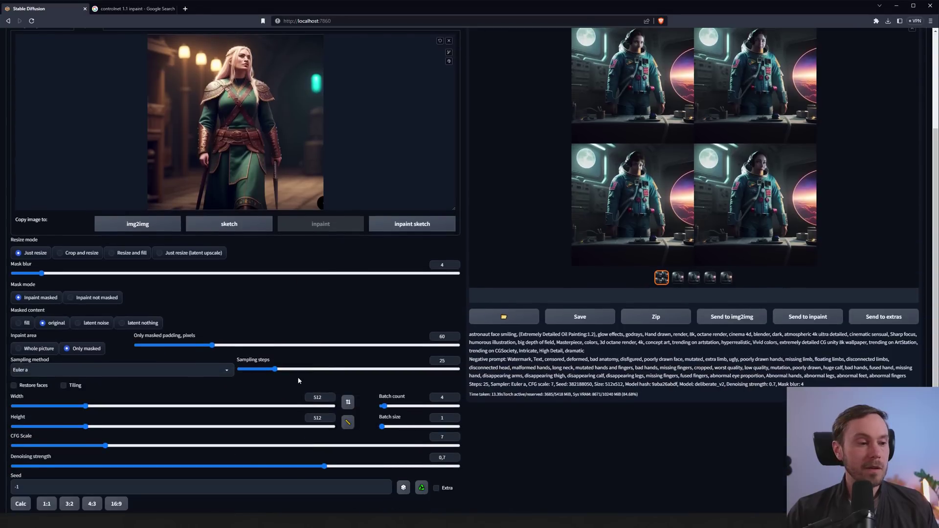
pyautogui.scroll(3, 298, 380)
pyautogui.moveTo(244, 204); pyautogui.dragTo(243, 206)
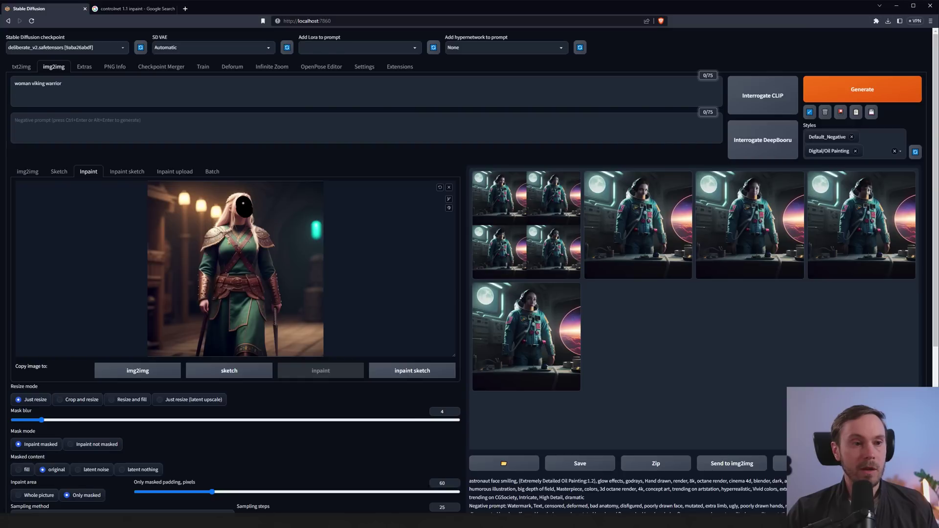
# Step: Set the inpaint prompt to "woman face", the inpaint area to Only masked and the denoising strength to 0.6
pyautogui.tripleClick(38, 83)
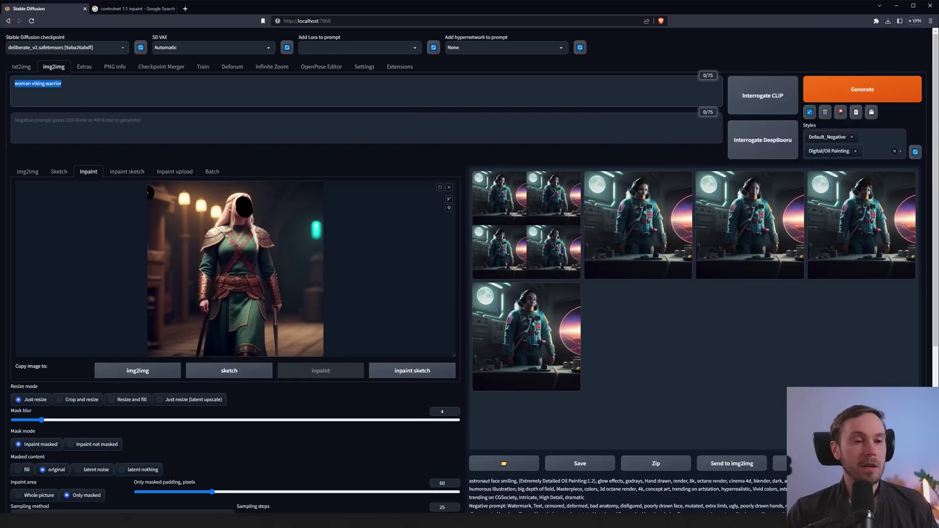
pyautogui.write('woman face')
pyautogui.scroll(-2, 83, 363)
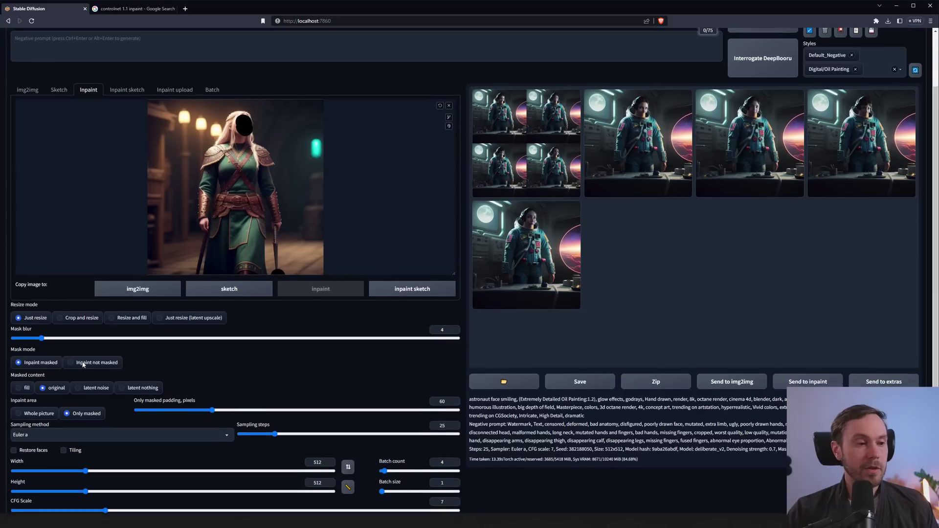
pyautogui.scroll(-1, 83, 364)
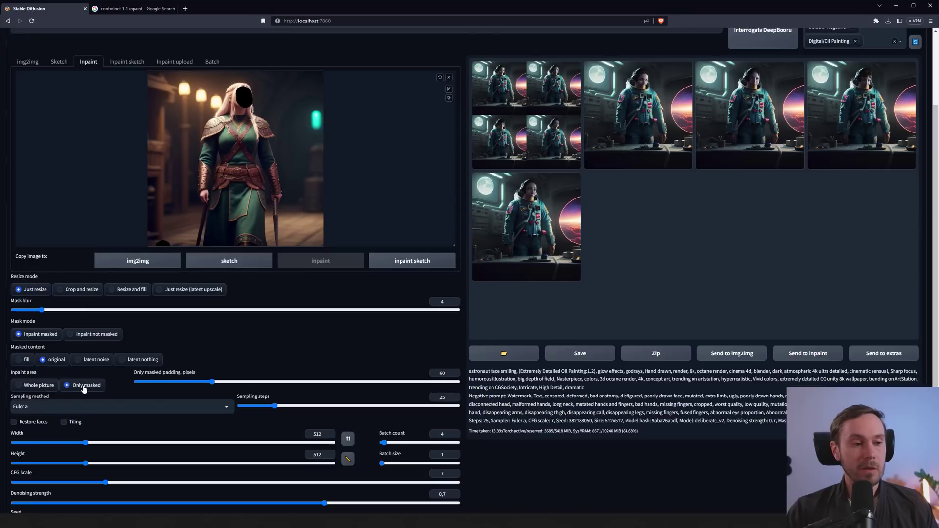
pyautogui.click(20, 386)
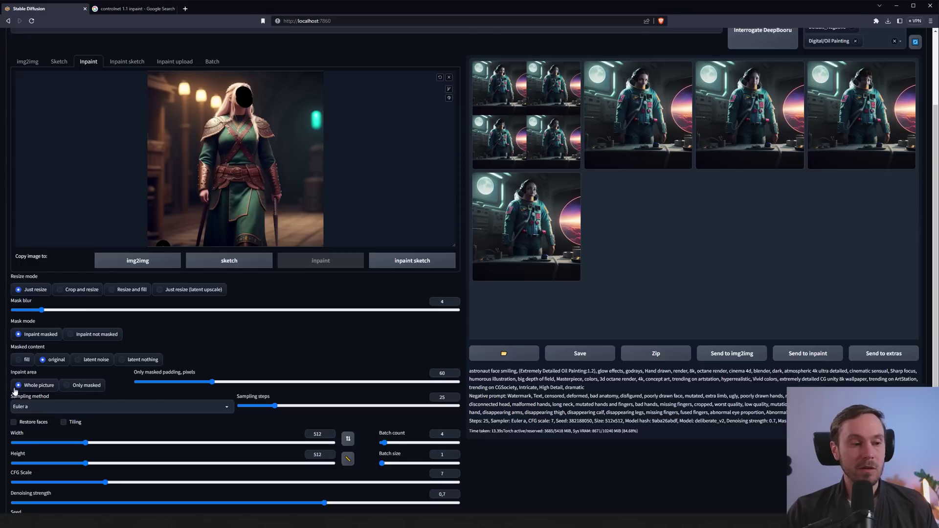
pyautogui.click(77, 387)
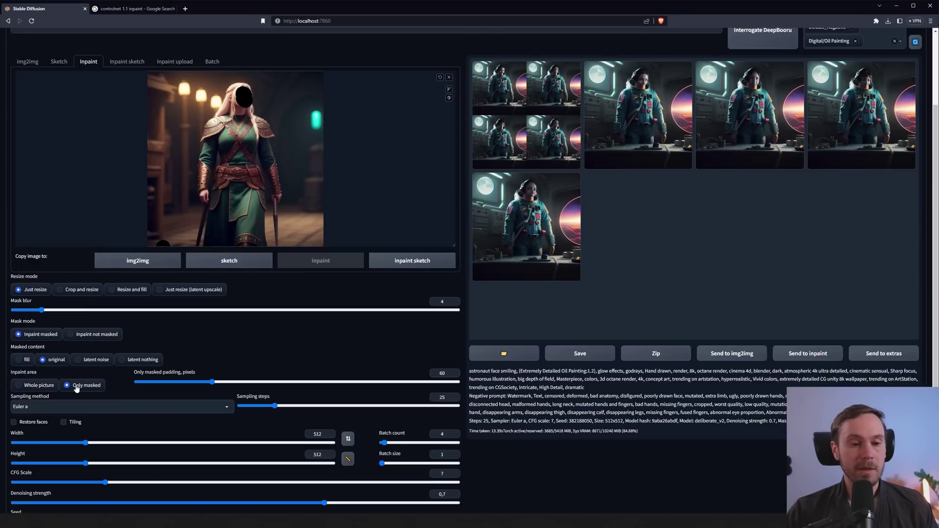
pyautogui.scroll(-2, 77, 387)
pyautogui.moveTo(325, 429); pyautogui.dragTo(281, 433)
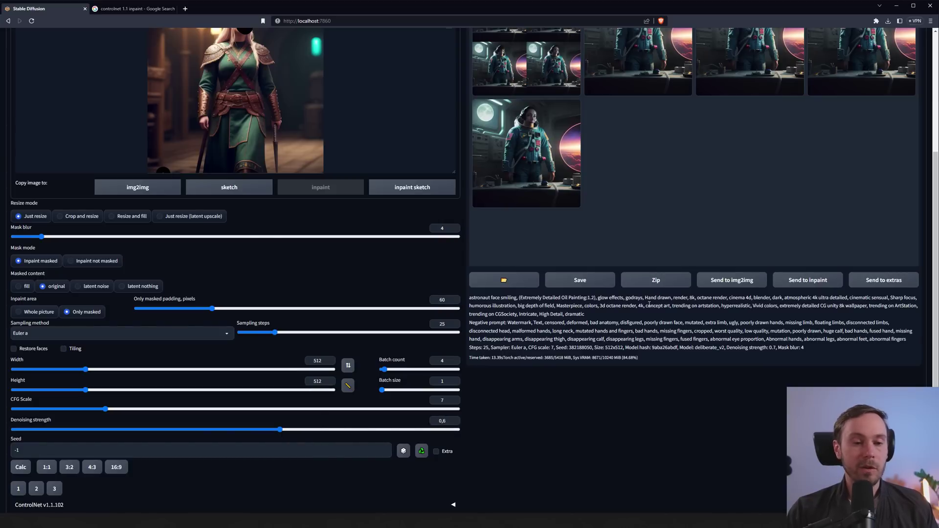
# Step: Generate the inpainted face batch for the viking warrior and view the resulting grid enlarged
pyautogui.scroll(4, 862, 118)
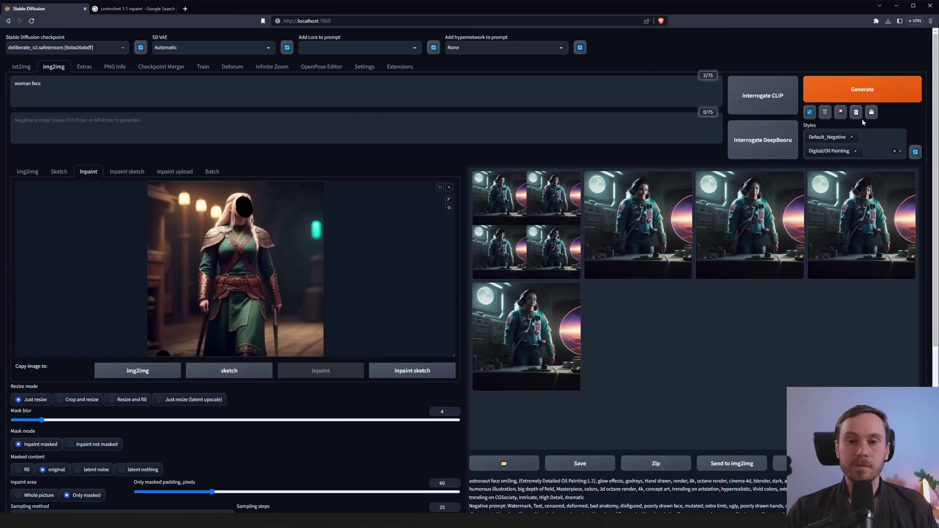
pyautogui.click(862, 89)
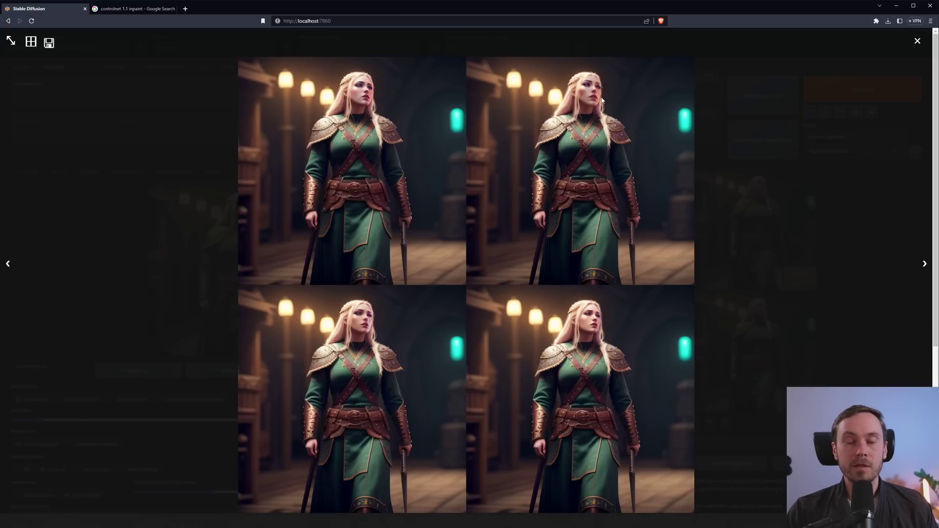
pyautogui.click(737, 277)
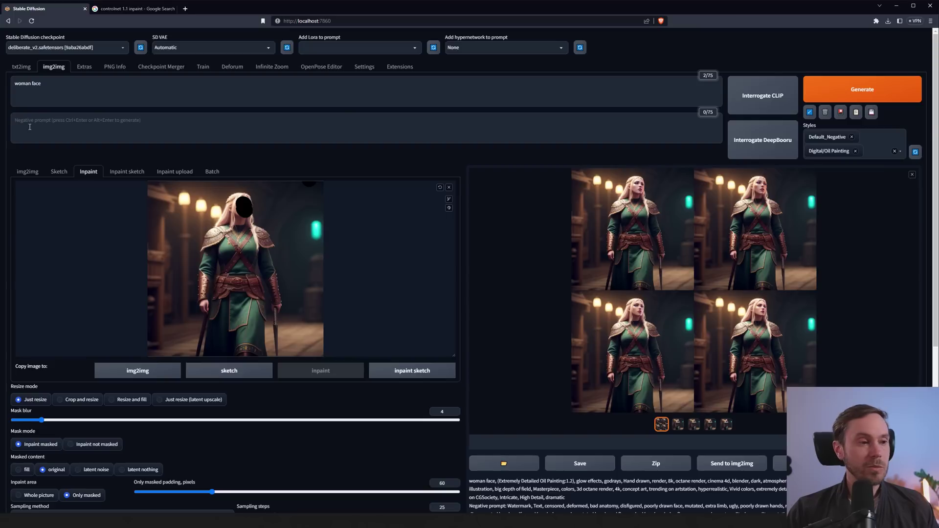
# Step: Back in txt2img, set ControlNet Unit 0's preprocessor to mediapipe_face and replace its reference with the close-up of the purple-haired woman
pyautogui.click(21, 66)
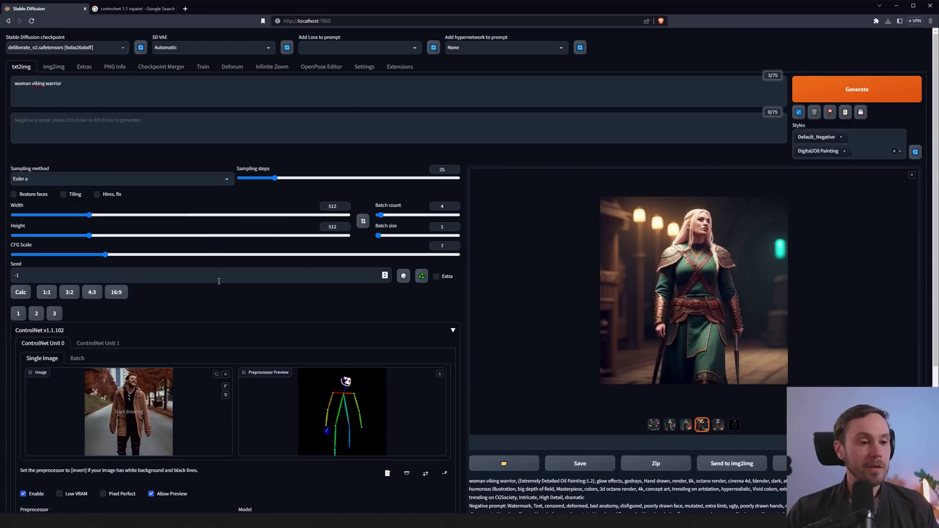
pyautogui.scroll(-4, 93, 321)
pyautogui.click(84, 317)
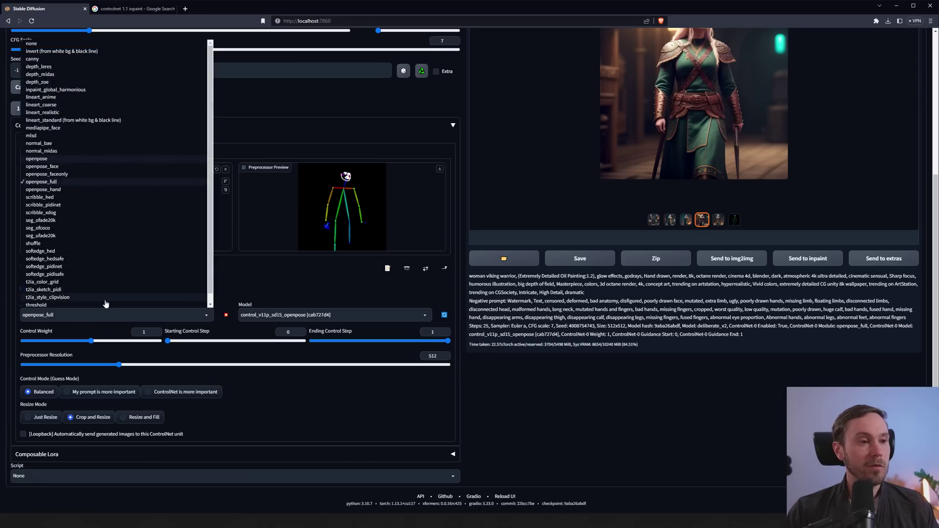
pyautogui.click(258, 276)
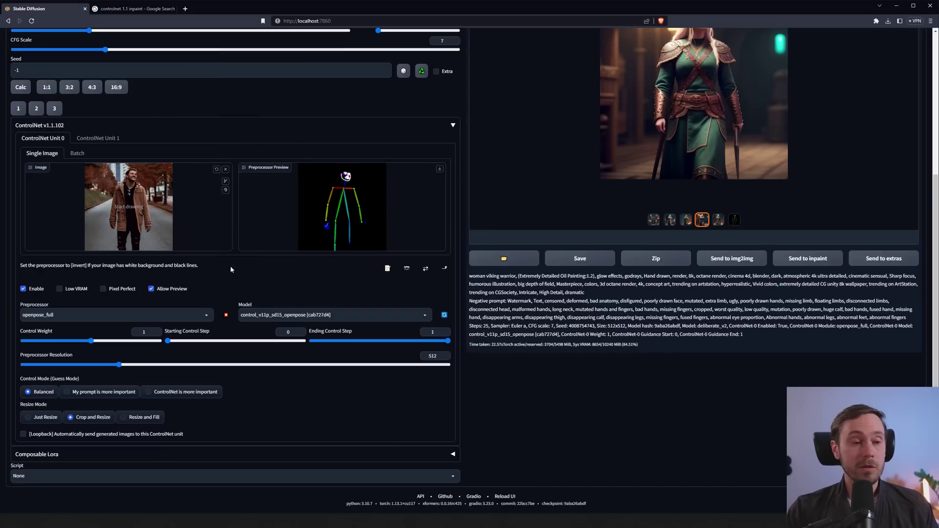
pyautogui.click(64, 314)
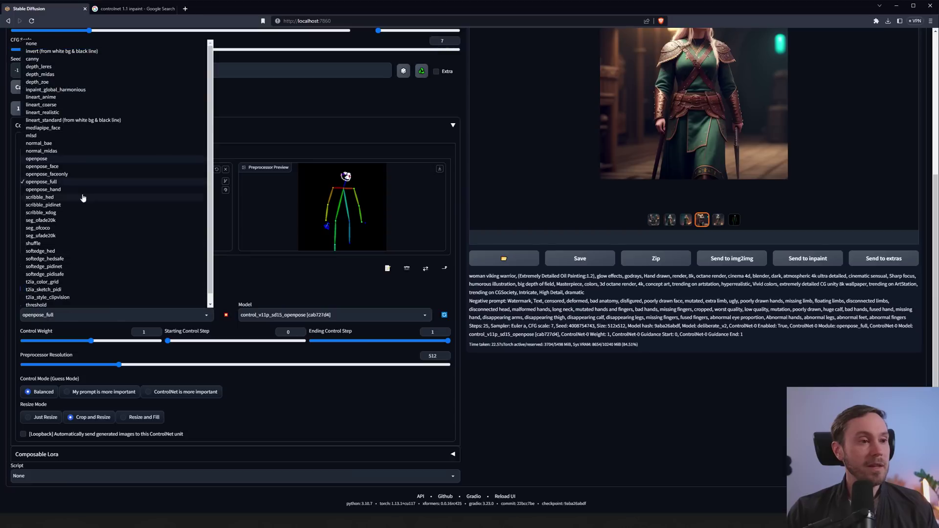
pyautogui.click(57, 128)
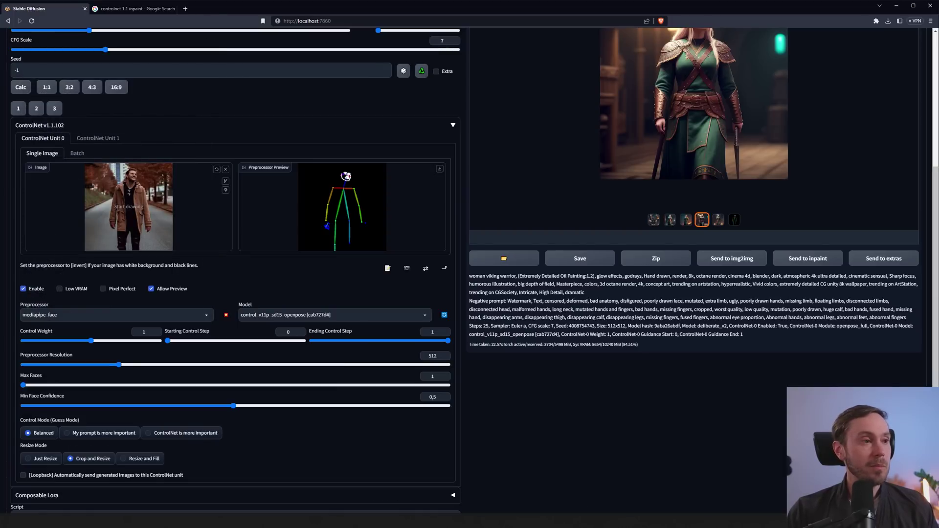
pyautogui.scroll(2, 440, 245)
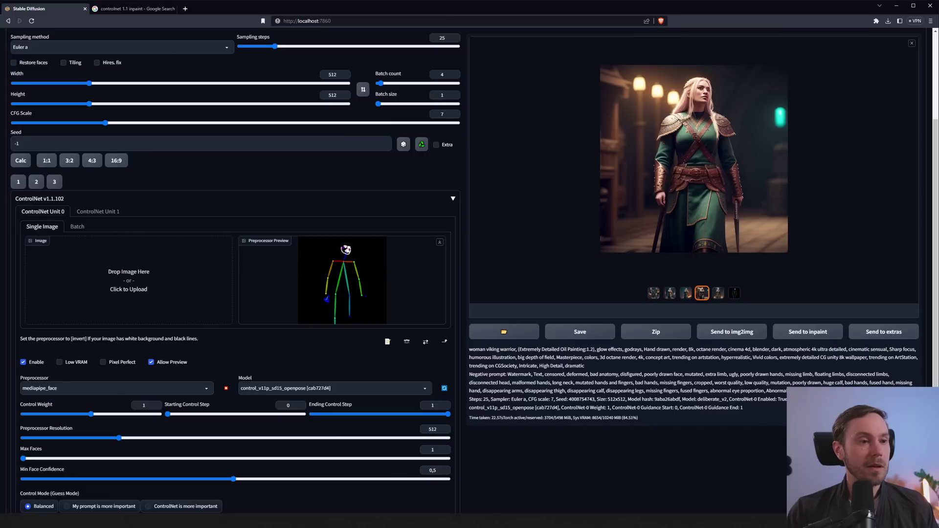
pyautogui.moveTo(52, 195); pyautogui.dragTo(129, 279)
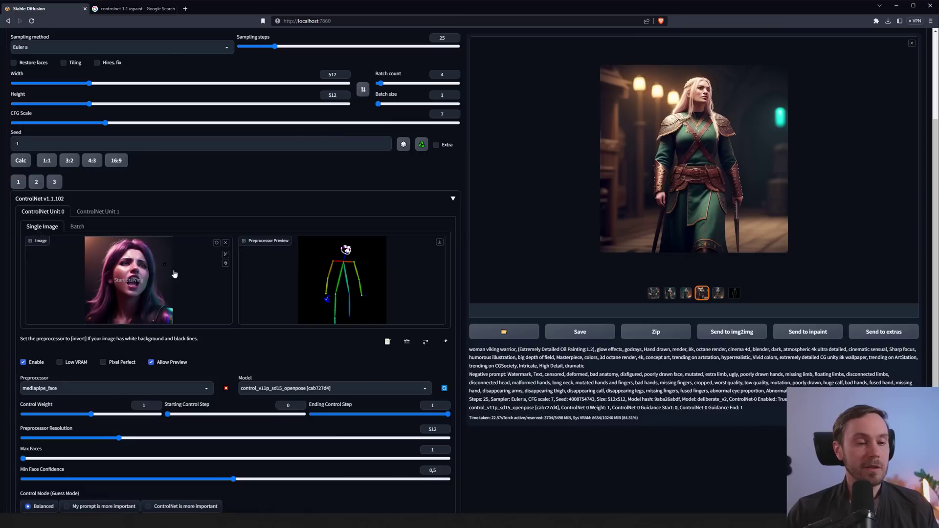
# Step: Set ControlNet Unit 0's model to control_v2p_sd15_mediapipe_face and run the preprocessor to preview the face annotation
pyautogui.click(425, 390)
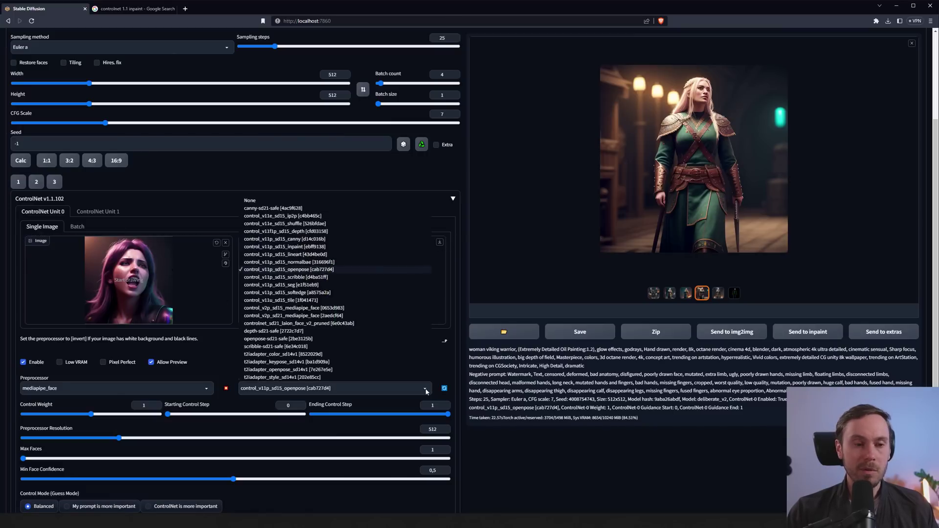
pyautogui.click(313, 308)
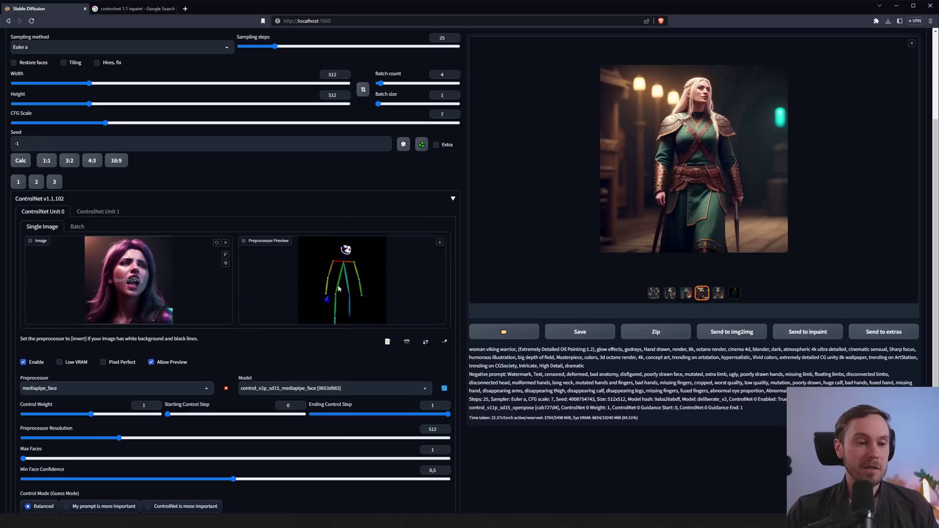
pyautogui.click(226, 390)
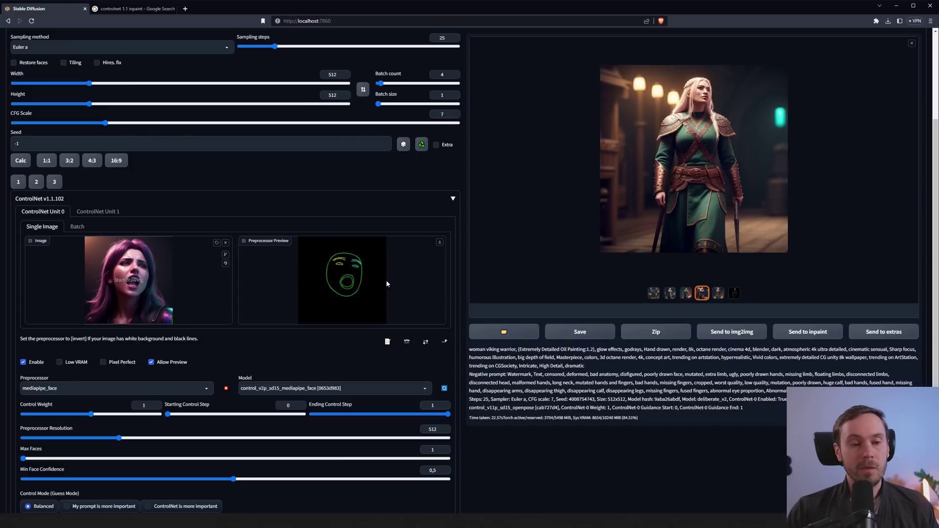
# Step: Replace the prompt with "woman shouting", generate the image batch and view the resulting grid enlarged before returning to the settings
pyautogui.scroll(3, 385, 280)
pyautogui.hotkey('ctrl', 'a')
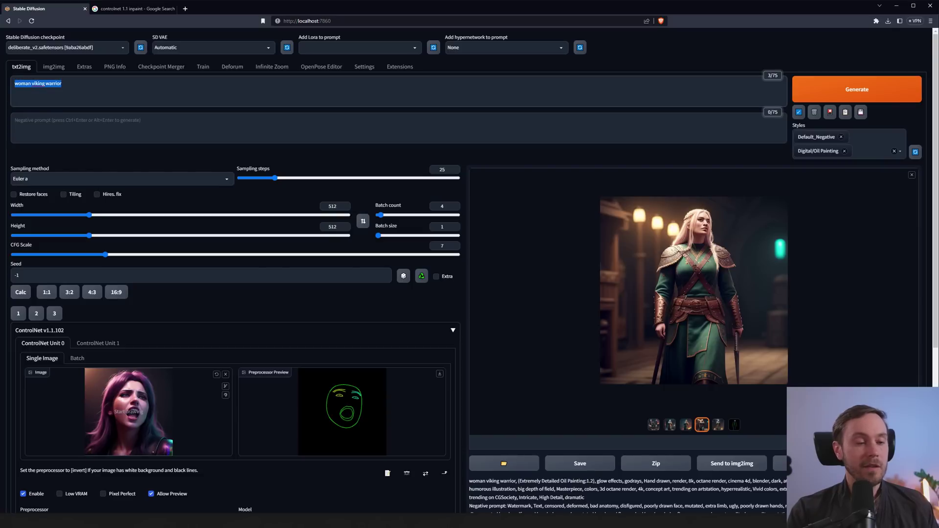
pyautogui.write('woman shouting')
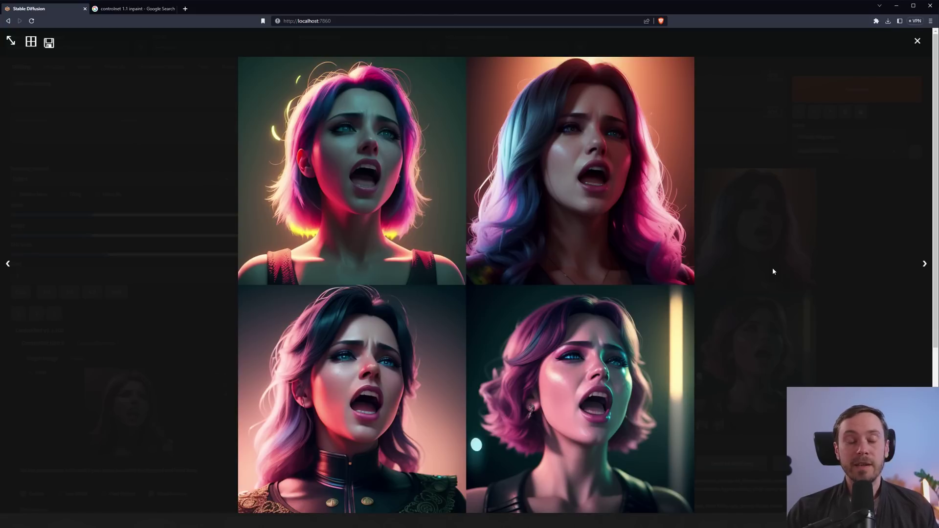
pyautogui.click(772, 271)
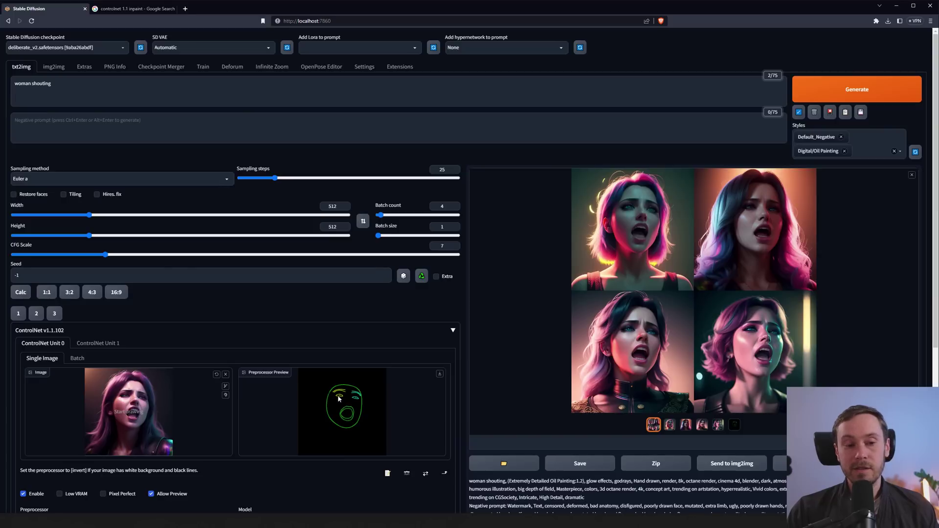